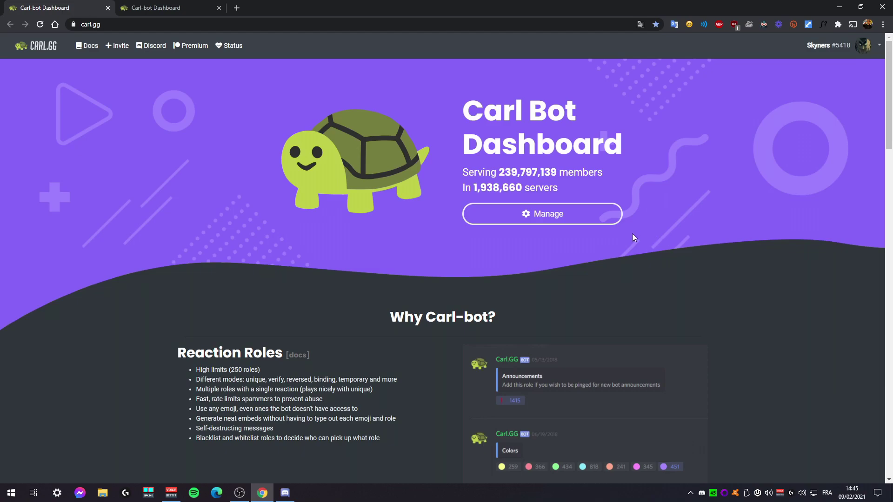
- Open the Reaction roles page of the Plop Tester server in the Carl-bot dashboard
scroll(761, 269, down, 1)
scroll(758, 269, up, 1)
click(165, 7)
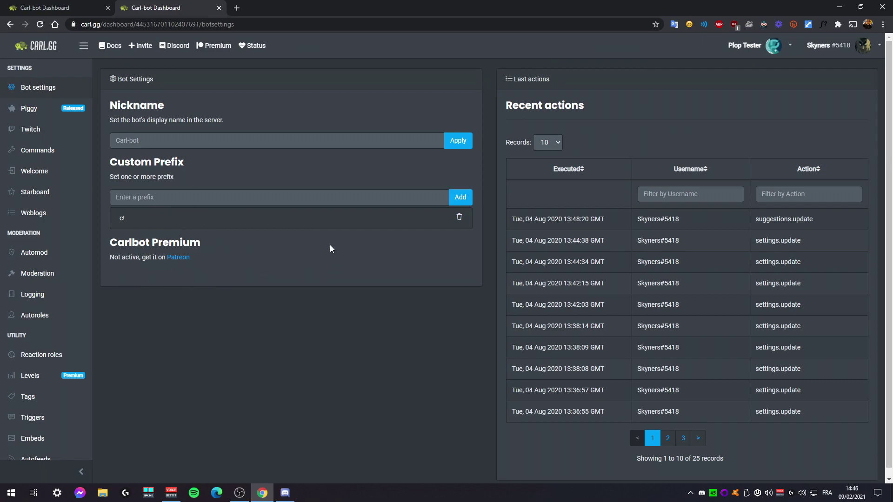
scroll(72, 307, down, 1)
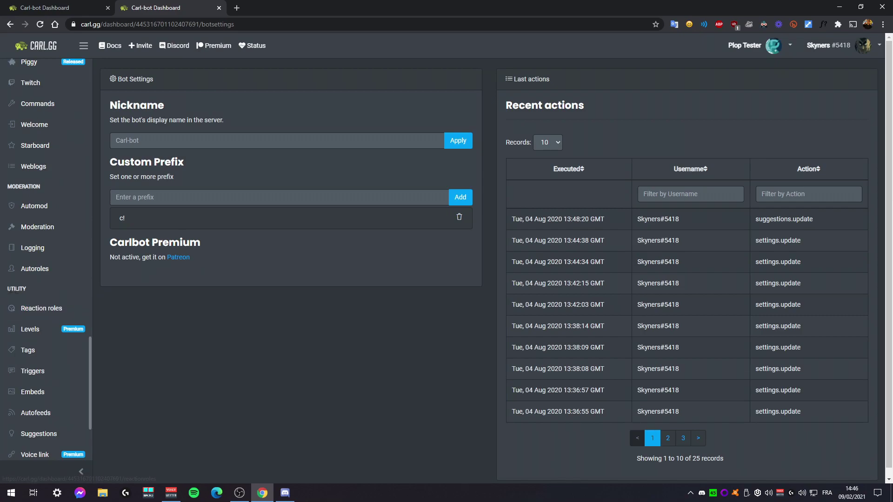
click(39, 311)
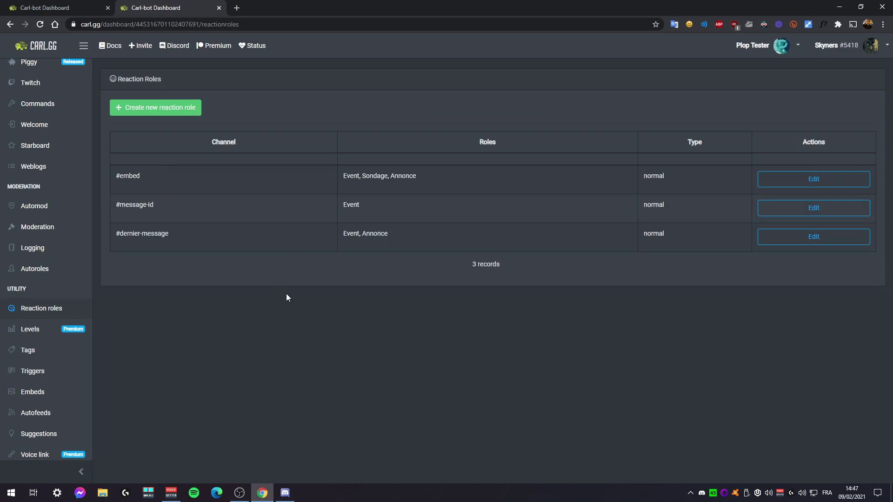
- Examine the #embed reaction role's emoji and role pairs, and its notification message in Discord's #embed channel
click(794, 180)
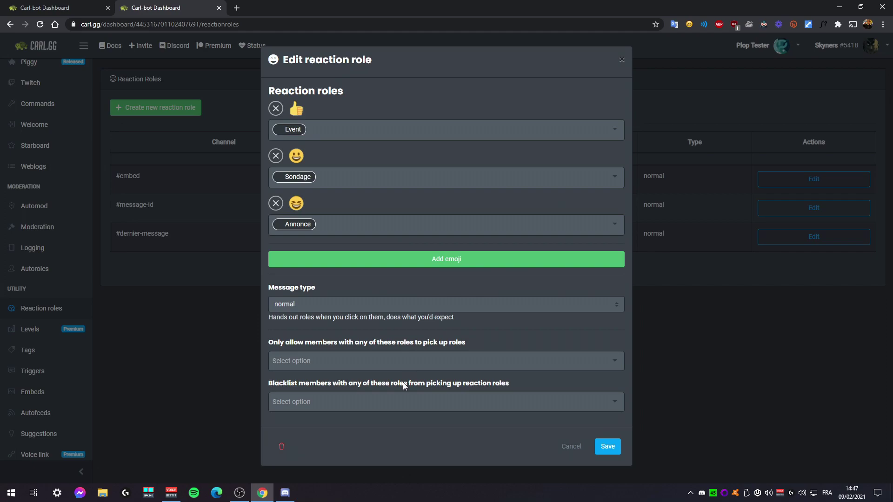
click(717, 278)
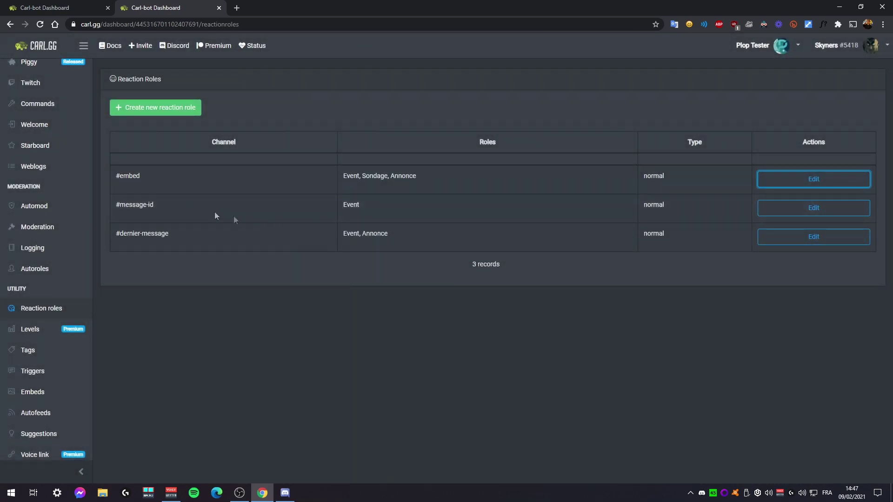
click(288, 494)
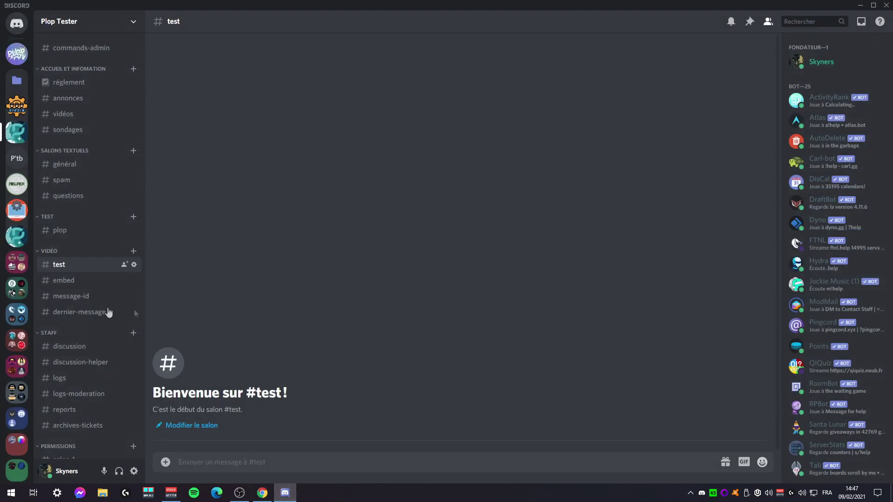
click(83, 288)
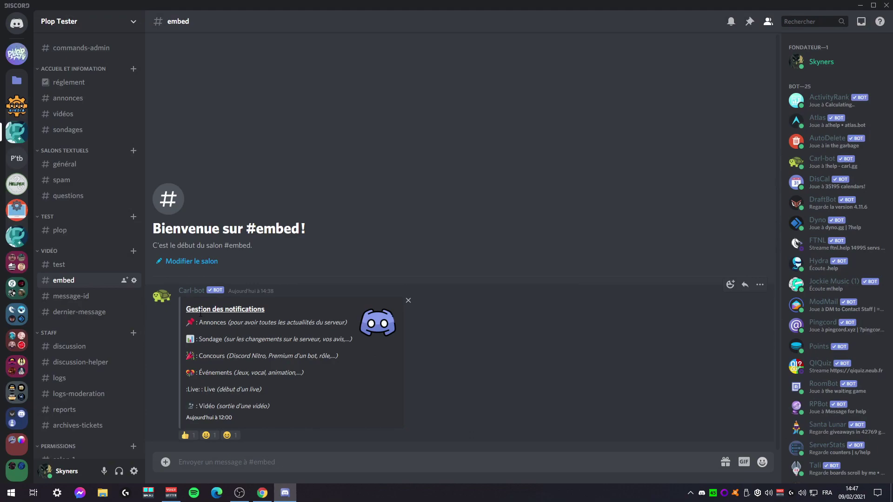
drag(203, 325, 274, 324)
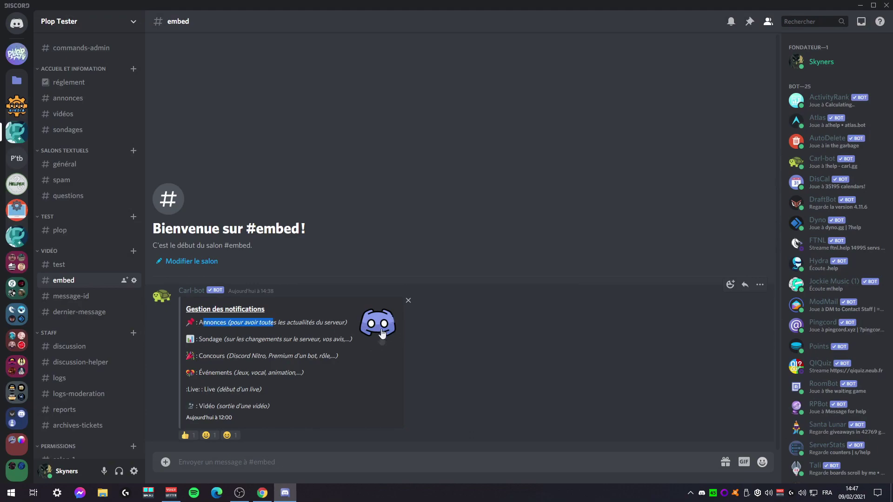
click(378, 374)
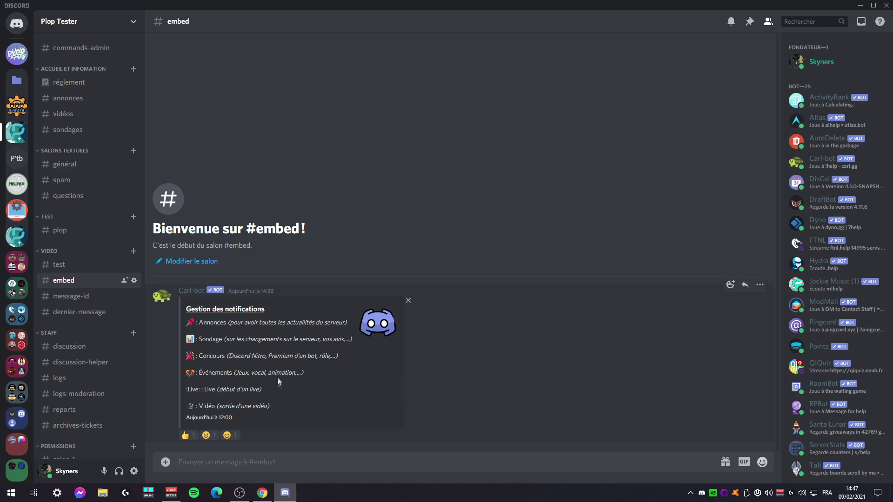
- Examine the #message-id reaction role in the Carl-bot dashboard and its message in Discord's #message-id channel
click(263, 493)
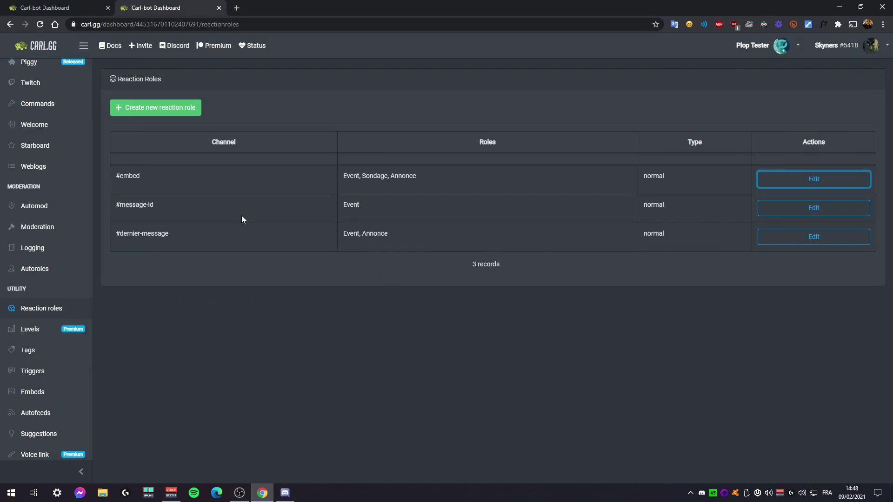
click(827, 208)
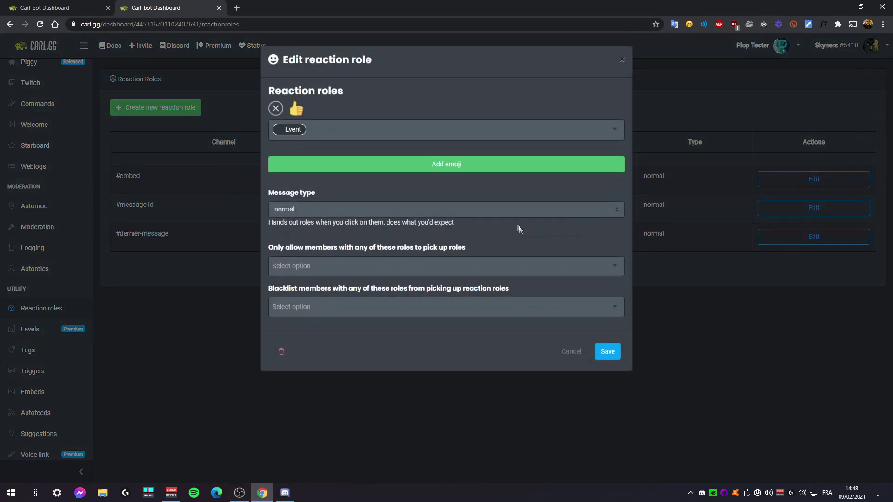
click(626, 302)
click(285, 492)
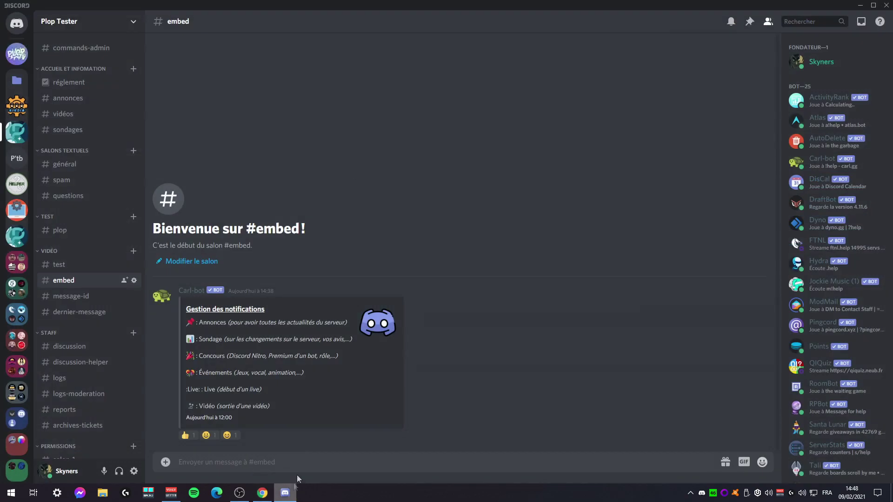
click(70, 297)
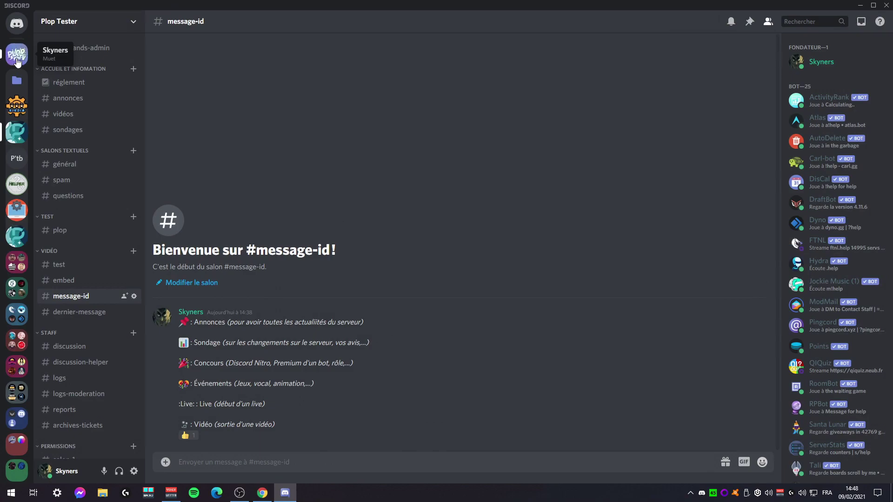
- Examine the existing notification-role message in the #notifs channel of another Discord server
click(16, 57)
click(71, 207)
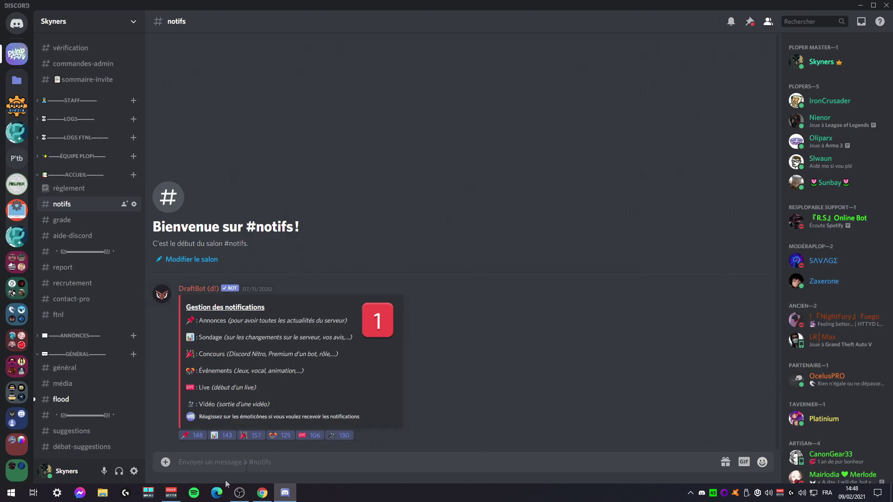
click(262, 493)
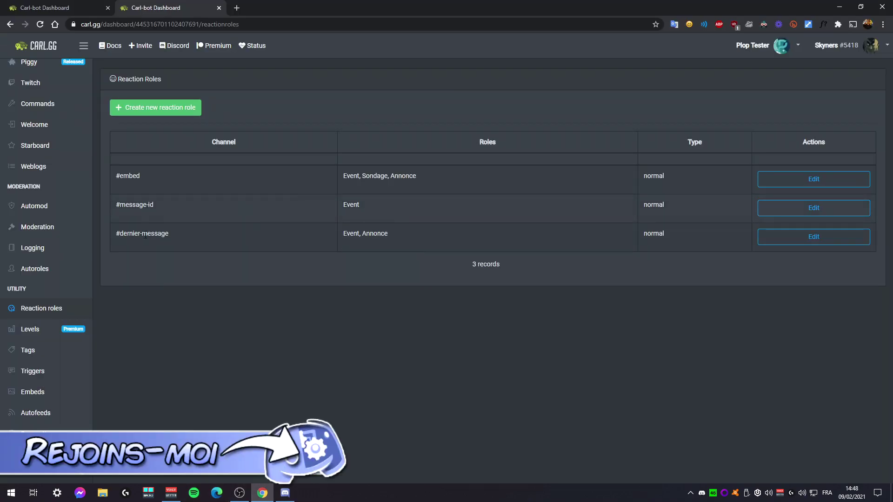
click(285, 494)
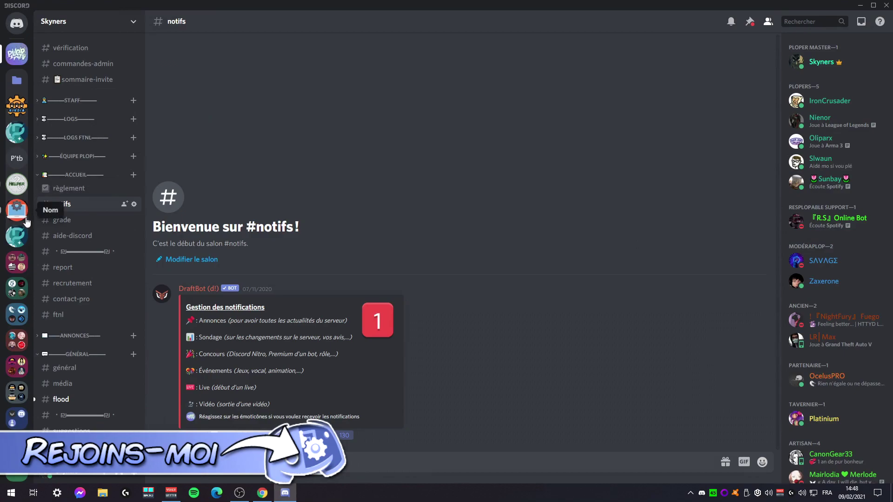
click(17, 158)
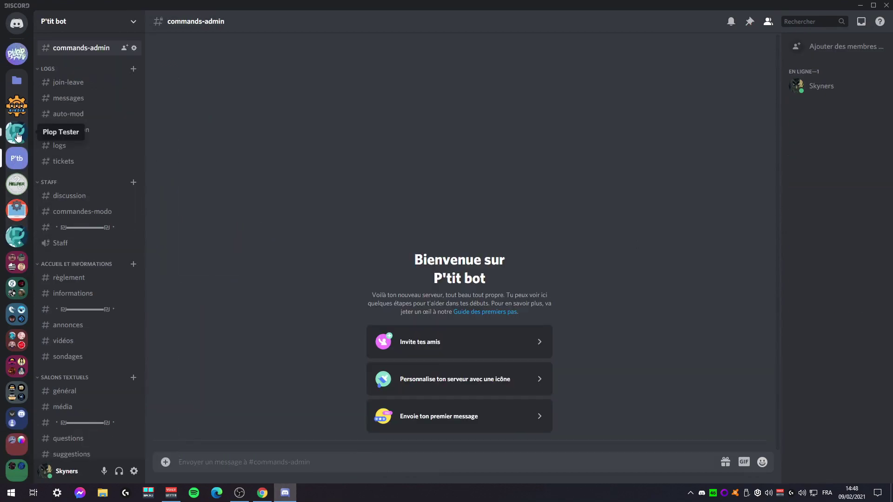
- Send the message "a" in the #dernier-message channel of the Plop Tester server
click(16, 132)
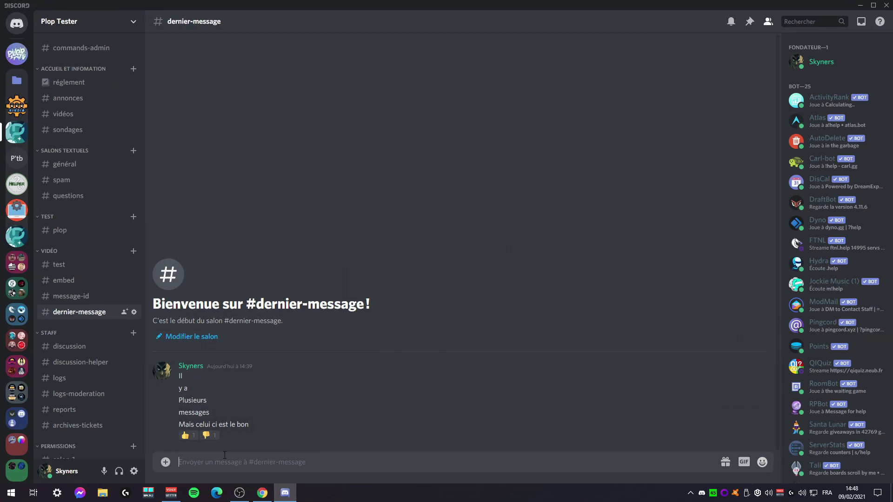
text(a)
key(Return)
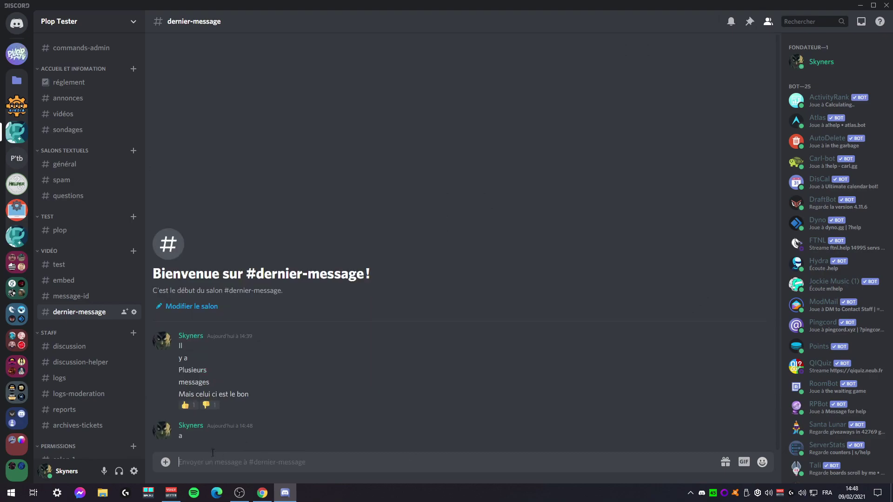
- Open the #dernier-message reaction role in the Carl-bot dashboard for viewing and close it without changes
click(262, 492)
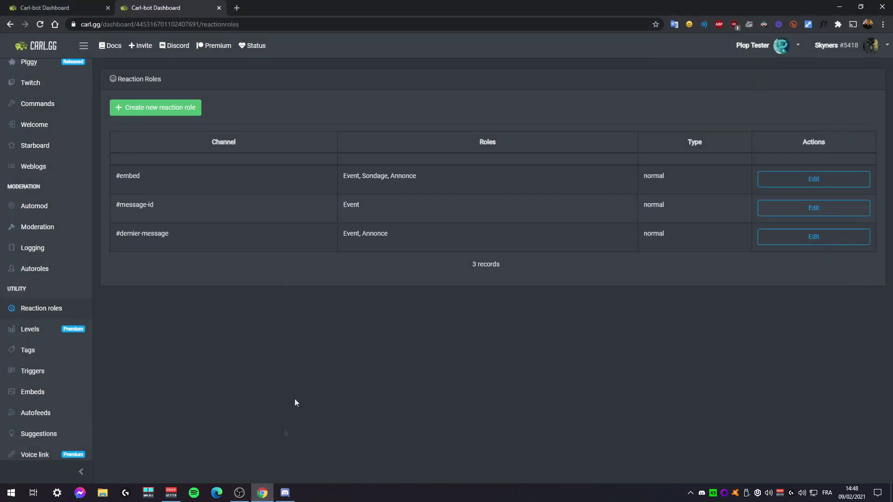
click(799, 238)
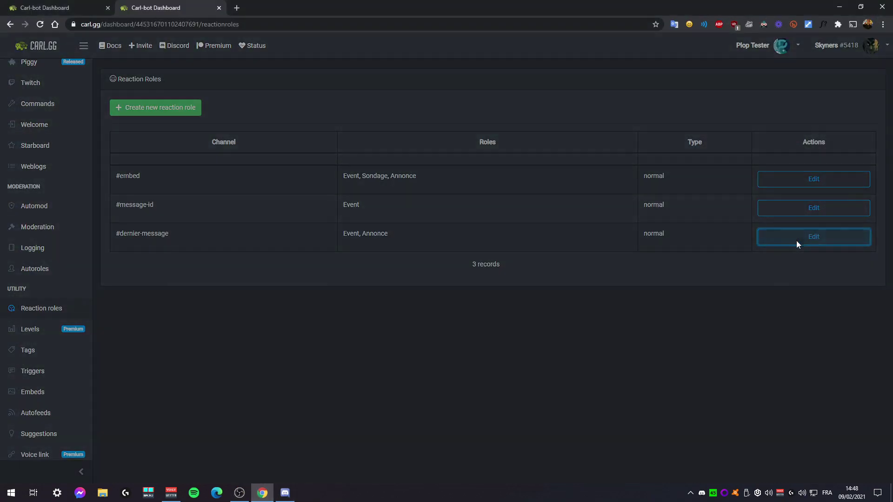
click(739, 280)
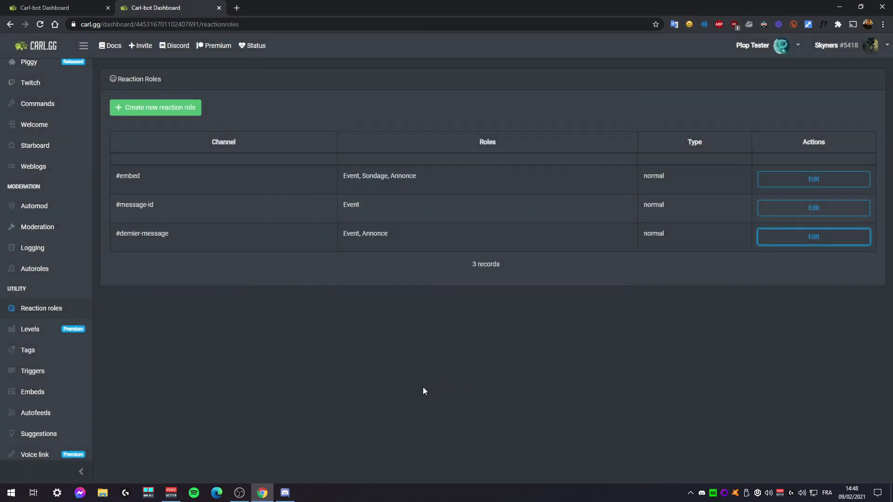
- Switch to Discord and delete the "a" message from the #dernier-message channel
click(285, 493)
click(760, 420)
click(693, 470)
click(518, 283)
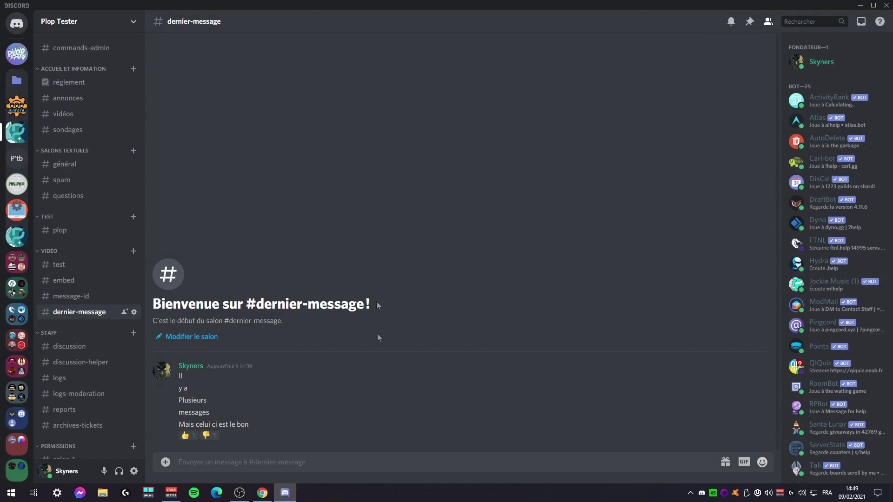
- Switch to the Carl-bot dashboard, start a new reaction role and set its mode to Use ID
mouse_move(263, 495)
click(263, 494)
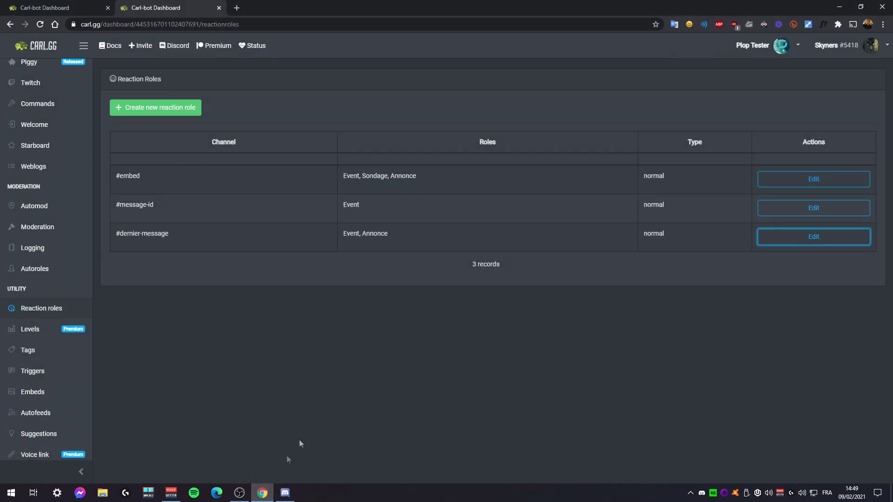
click(161, 114)
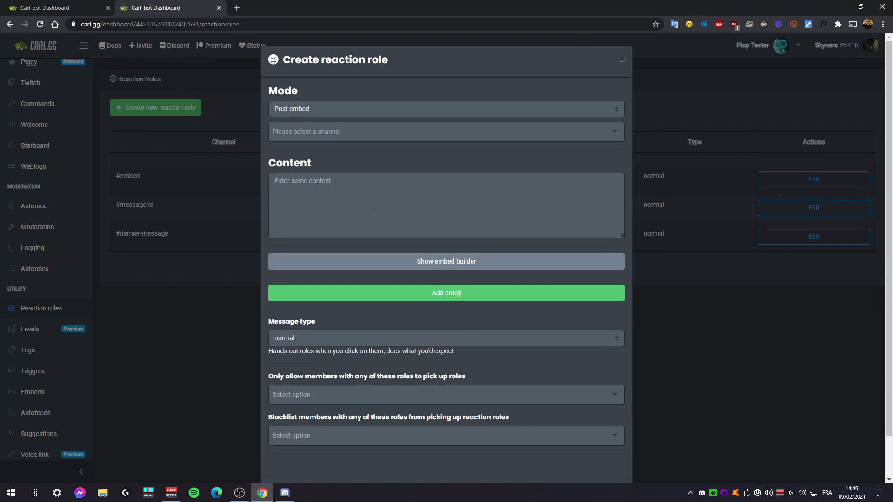
click(336, 110)
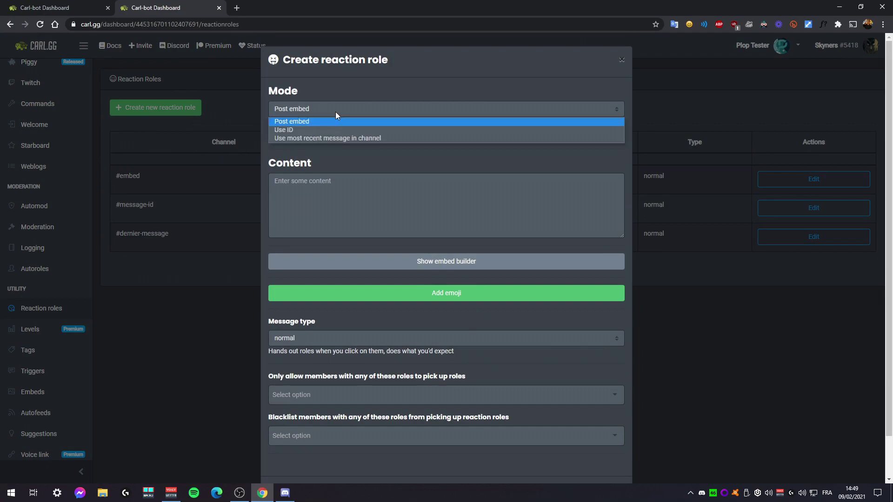
click(305, 123)
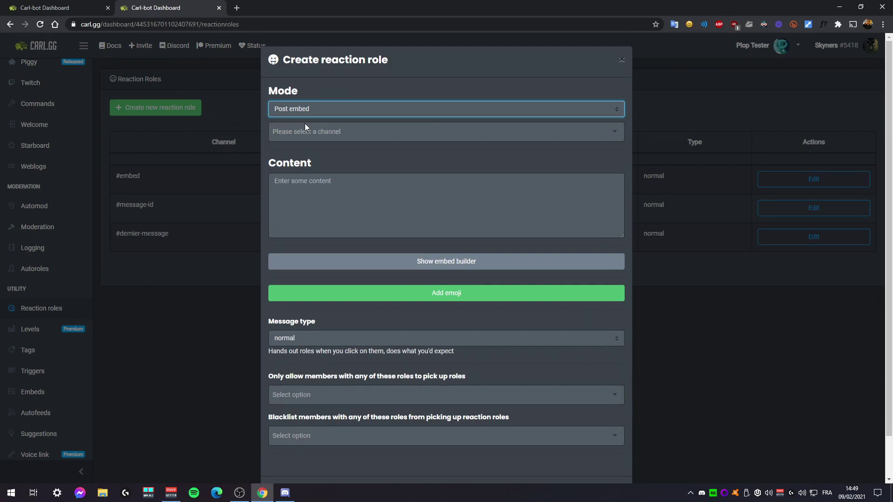
click(326, 111)
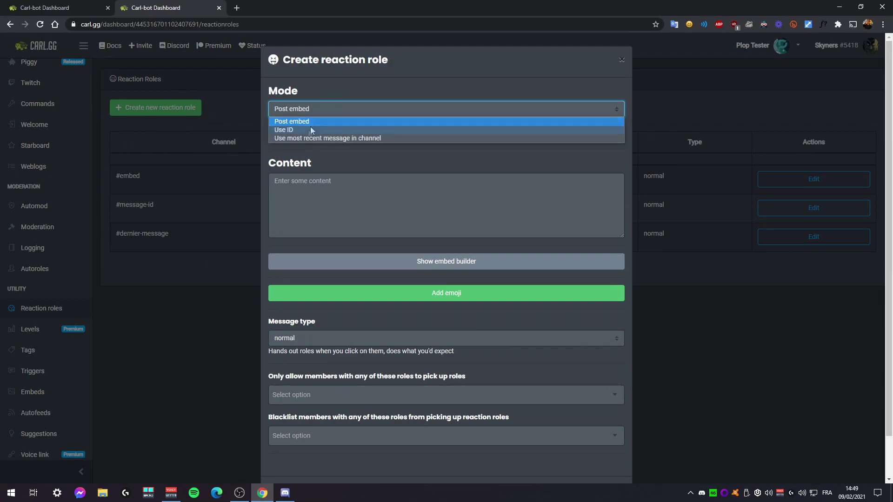
click(312, 129)
click(330, 131)
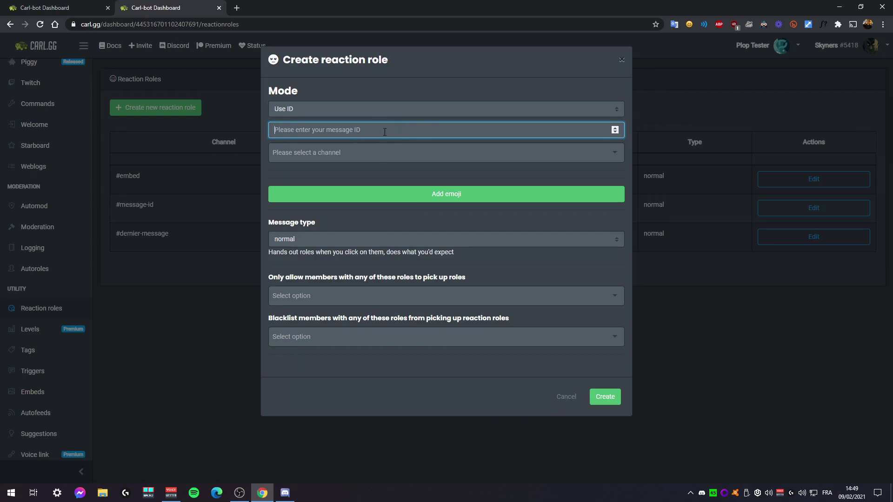
- Locate the Copier l'identifiant command for the message in Discord's #message-id channel, and return to the Carl-bot reaction role form
click(285, 493)
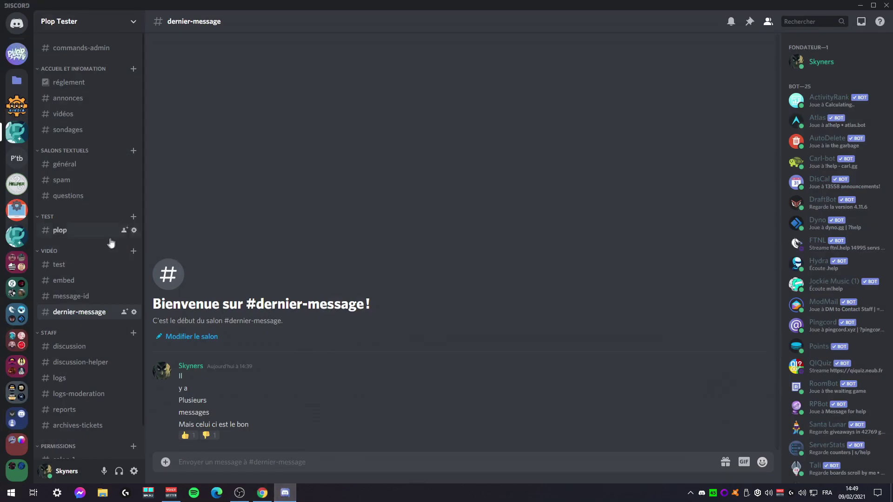
click(86, 296)
right_click(371, 365)
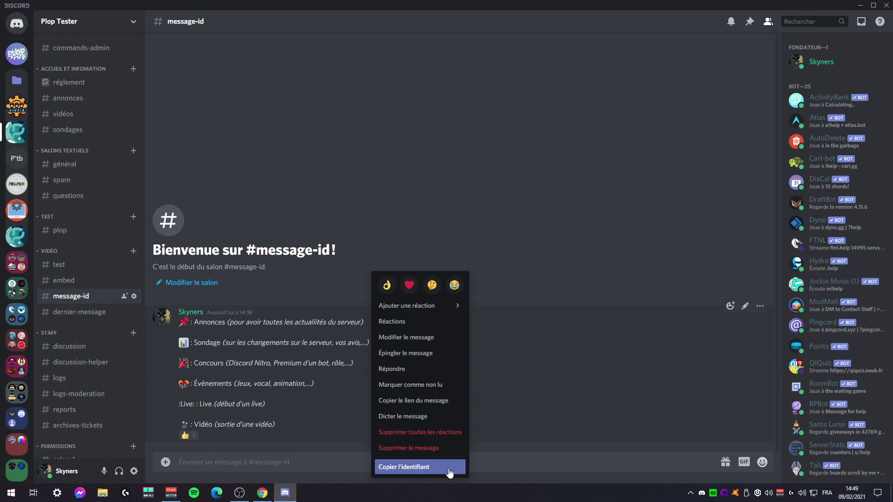
click(282, 380)
right_click(288, 386)
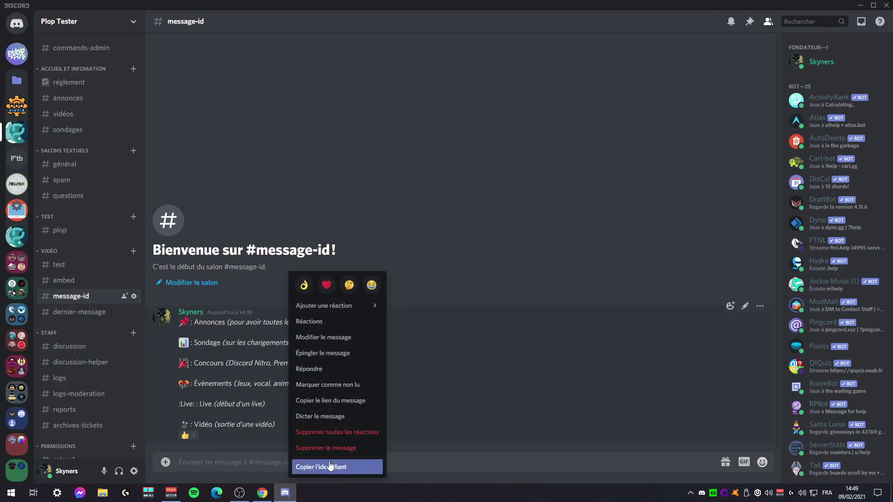
click(456, 373)
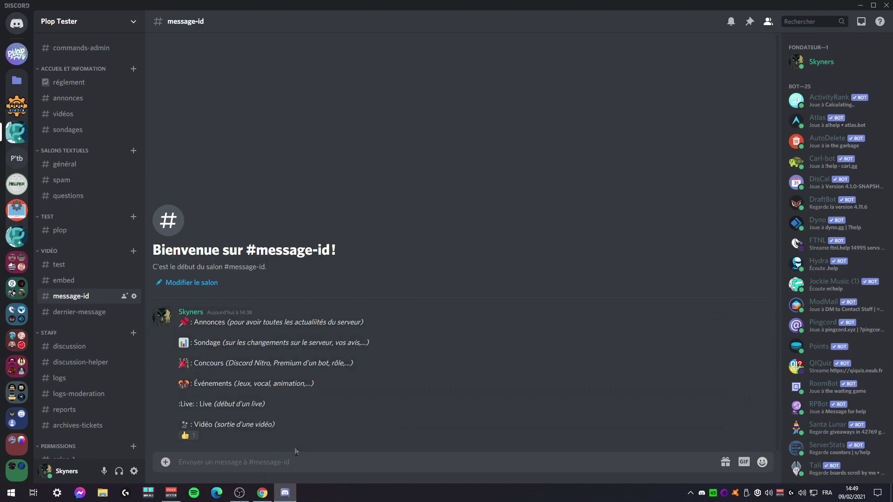
right_click(377, 367)
click(319, 392)
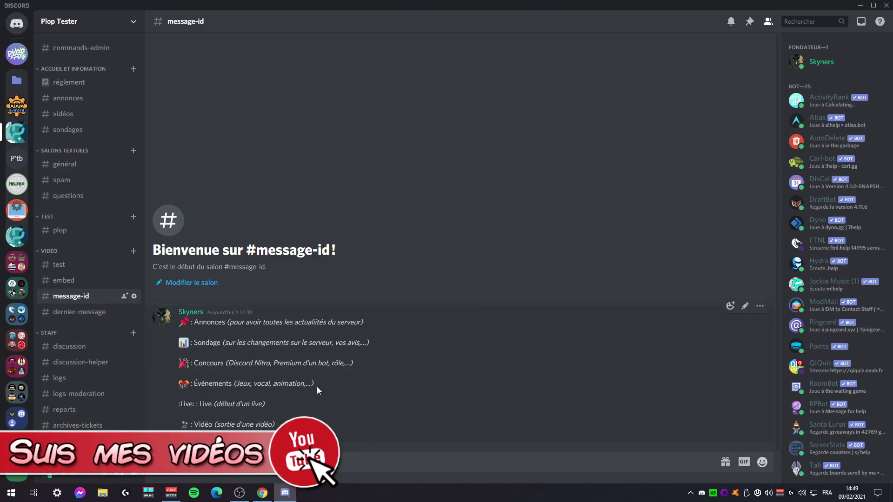
click(263, 493)
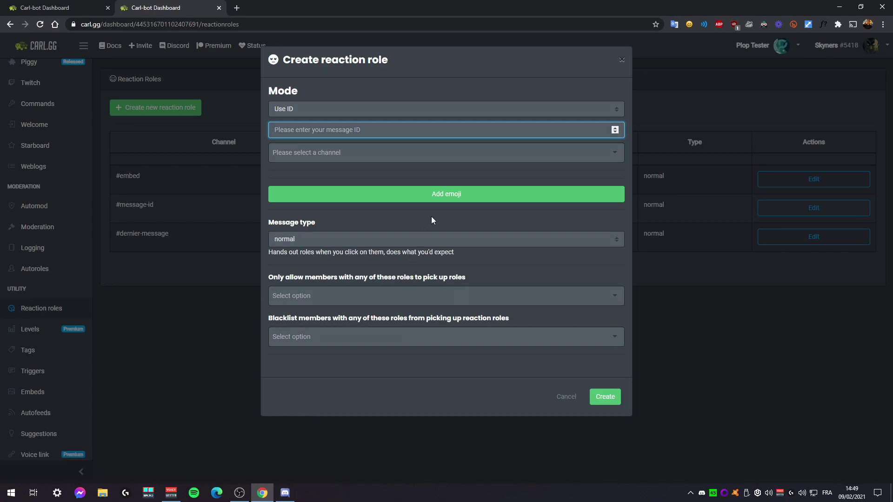
- Select message-id as the channel for the new reaction role
click(343, 149)
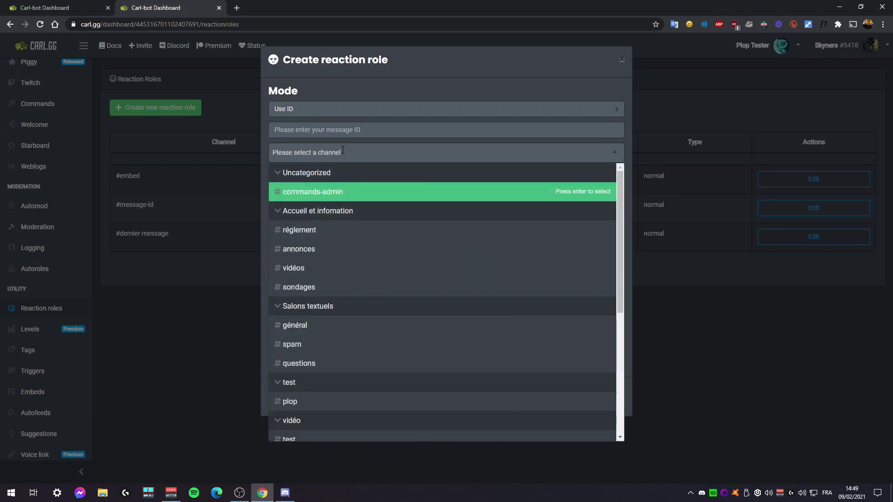
text(mess)
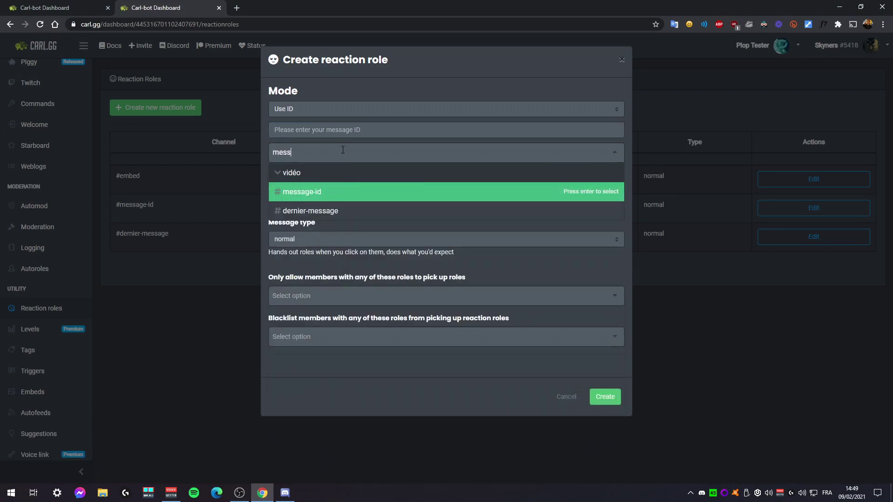
click(358, 192)
- Set the mode to Use most recent message in channel and choose message-id as its channel
click(345, 106)
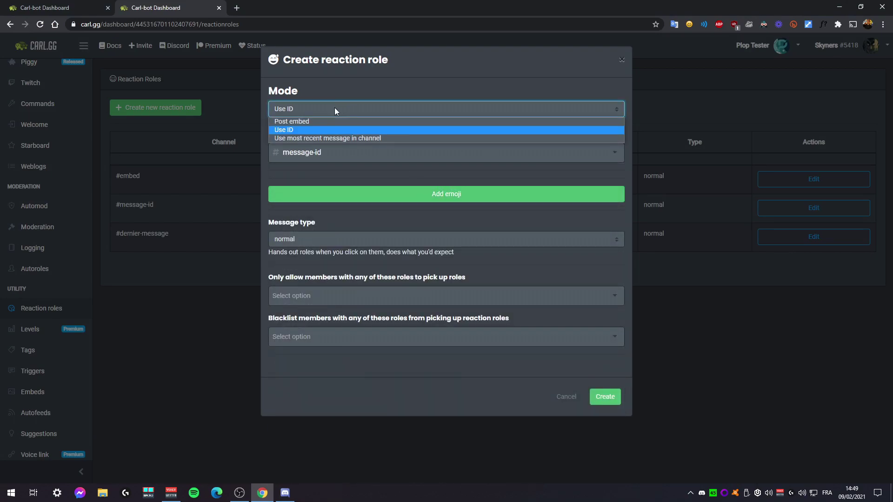
click(329, 138)
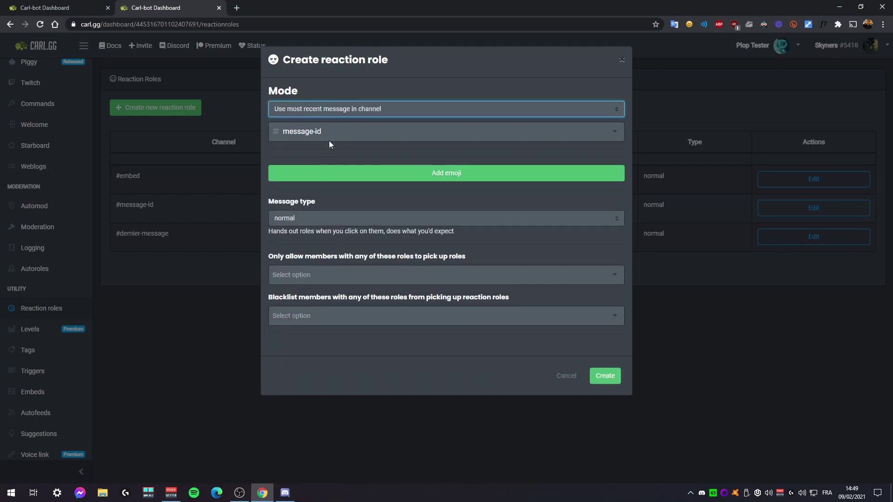
click(359, 133)
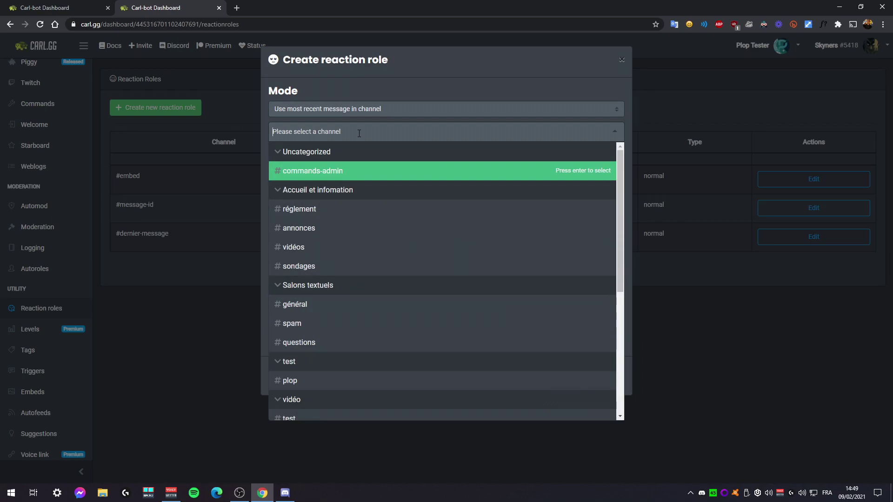
text(mes)
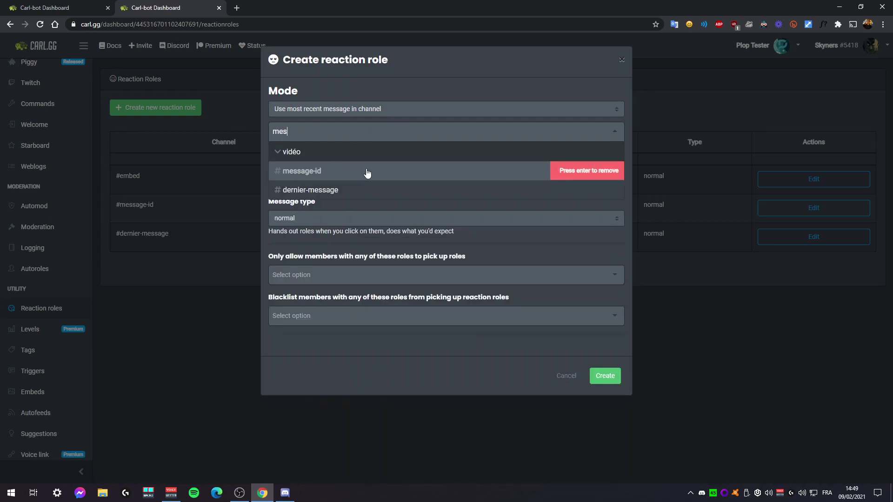
click(367, 173)
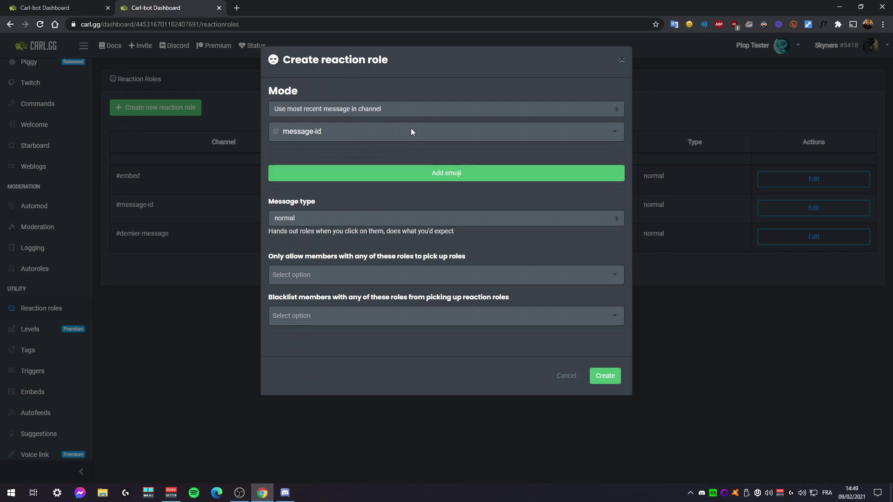
- Set the reaction role mode to Post embed and show the embed builder
click(411, 113)
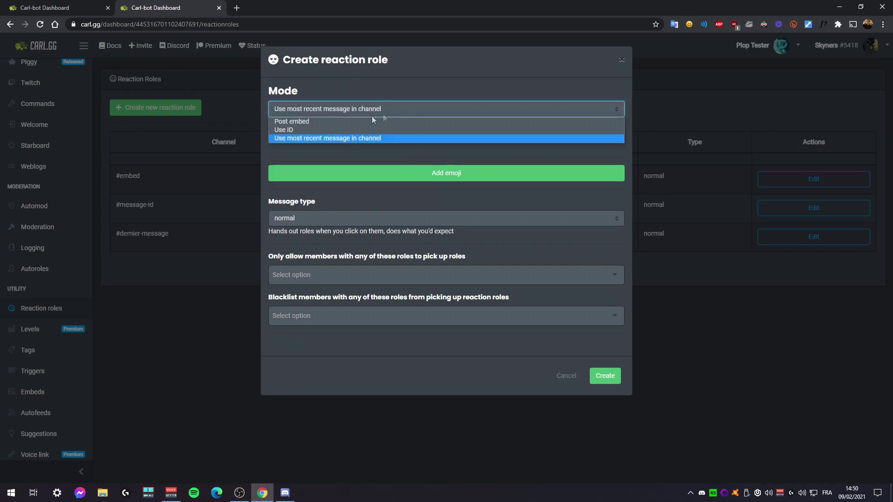
click(314, 119)
click(406, 186)
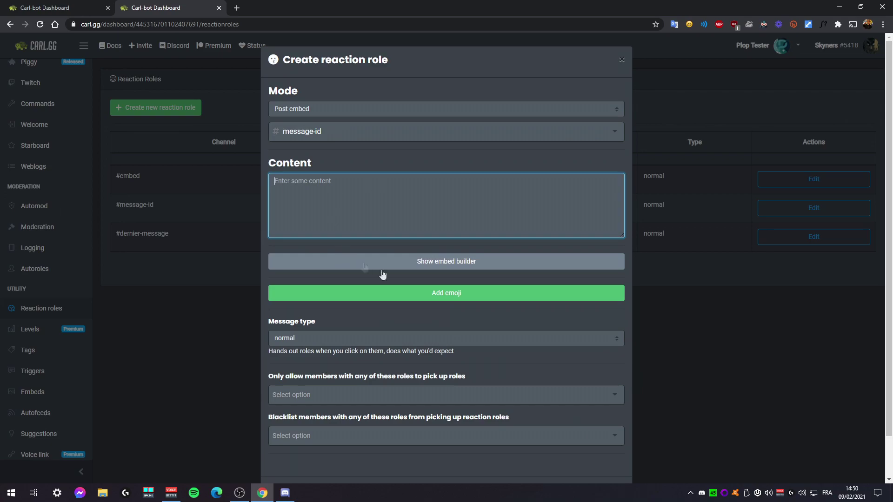
click(504, 263)
scroll(424, 292, down, 1)
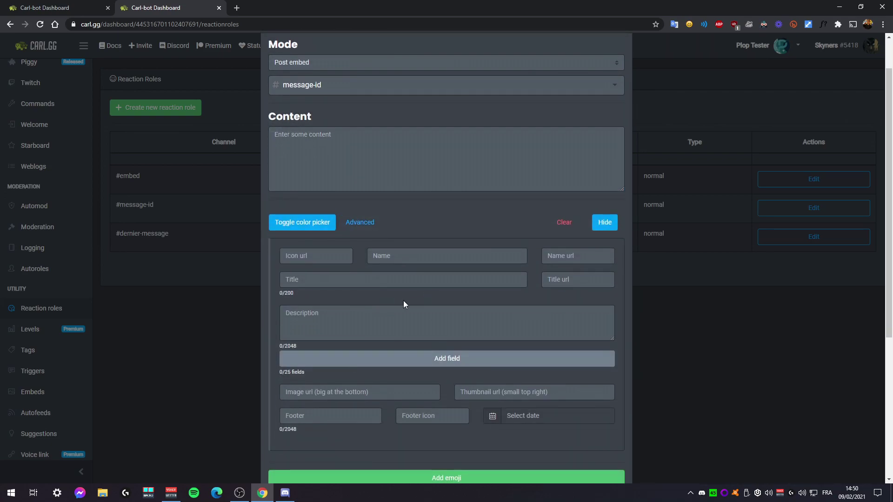
scroll(404, 304, down, 1)
scroll(417, 244, up, 1)
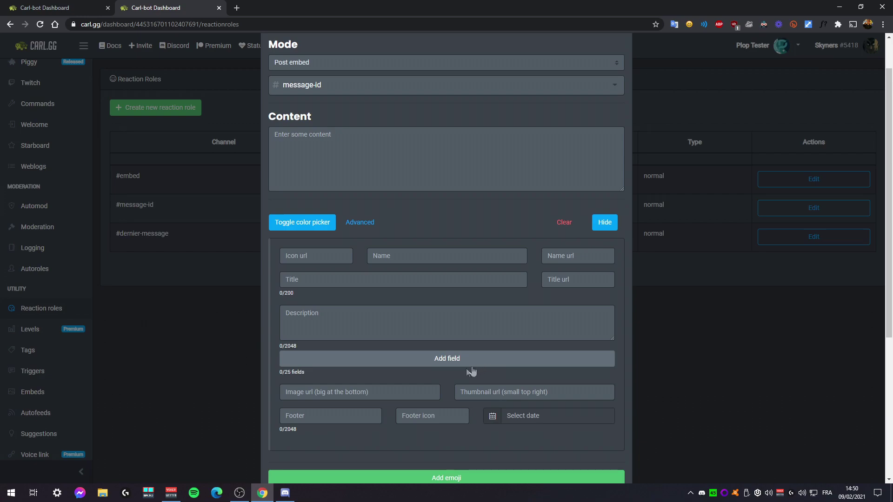
- Examine the embed builder's image fields: Image url, Thumbnail url and Icon url
click(363, 392)
click(517, 394)
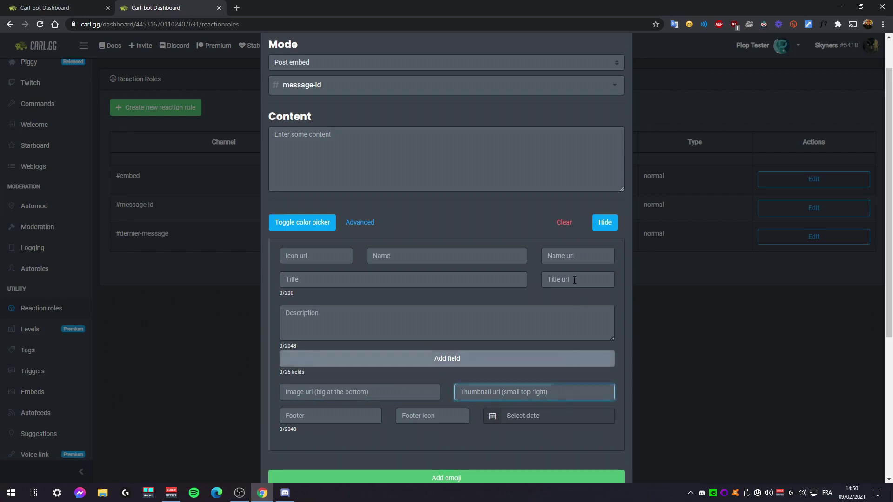
click(324, 255)
click(358, 386)
click(549, 394)
- Copy the link of the Discord logo image from Discord's #hébergement channel and return to the Carl-bot dashboard
click(285, 493)
click(20, 65)
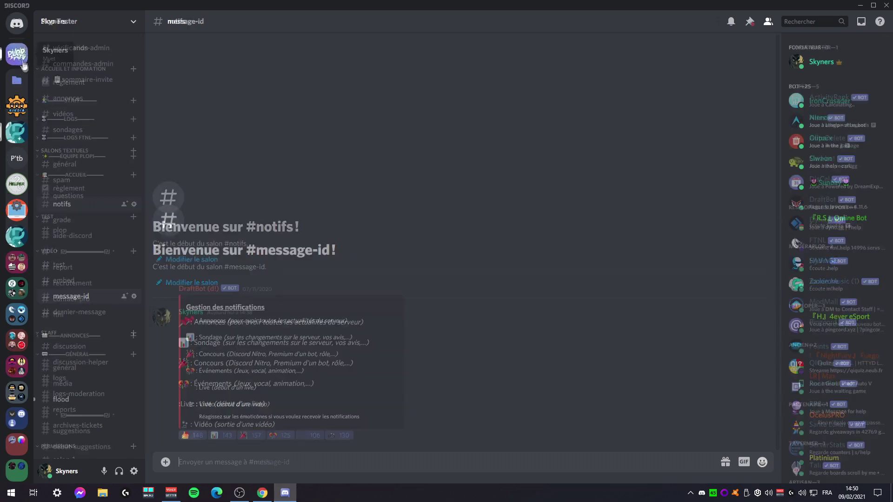
scroll(87, 375, down, 10)
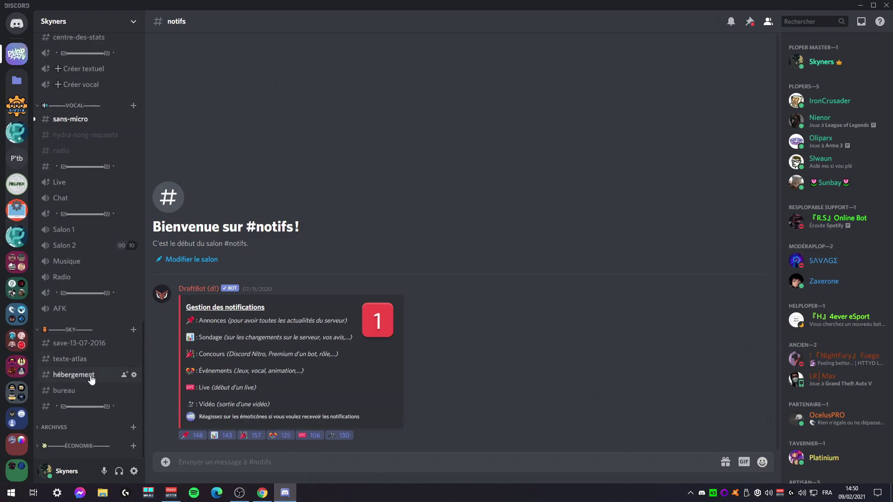
click(88, 376)
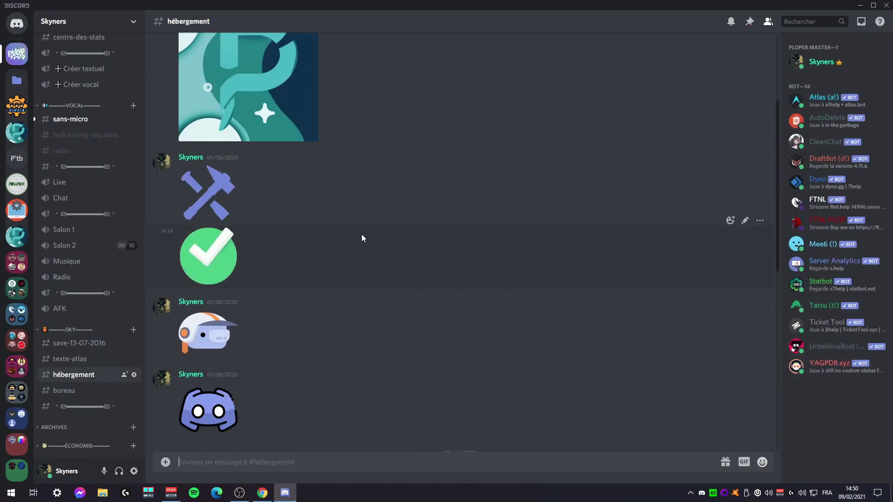
right_click(219, 270)
mouse_move(260, 284)
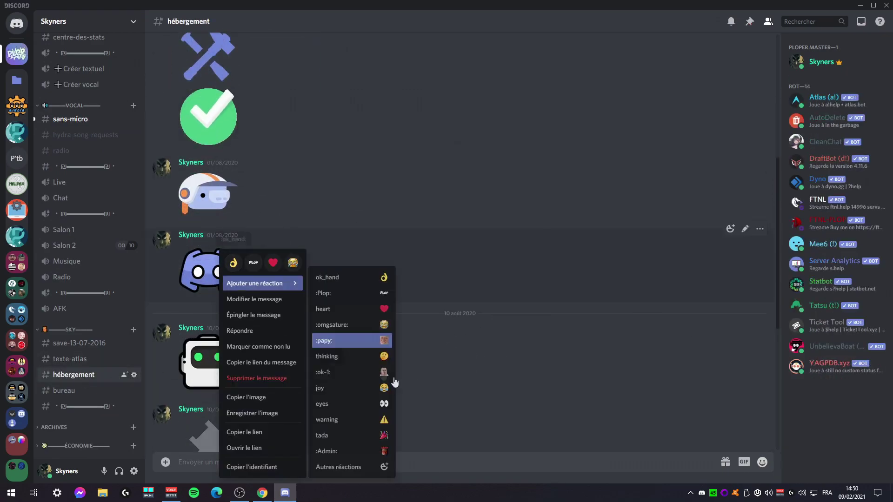
click(281, 432)
mouse_move(264, 499)
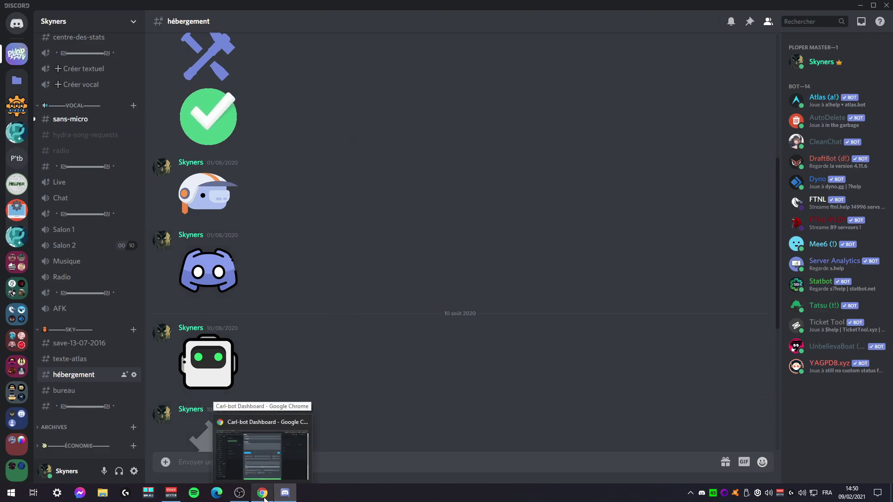
click(263, 494)
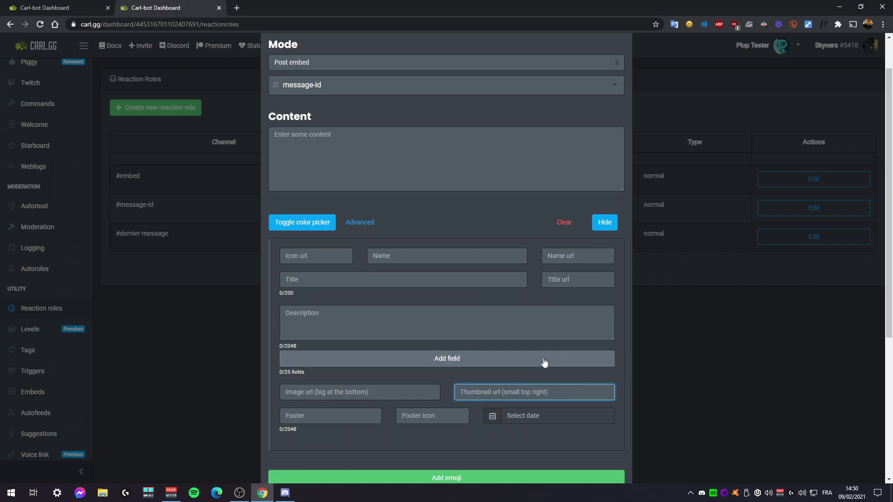
- Paste the image link into Discord's #hébergement message box, inspect its domain and file extension, and cut it without sending
click(285, 493)
key(ctrl+v)
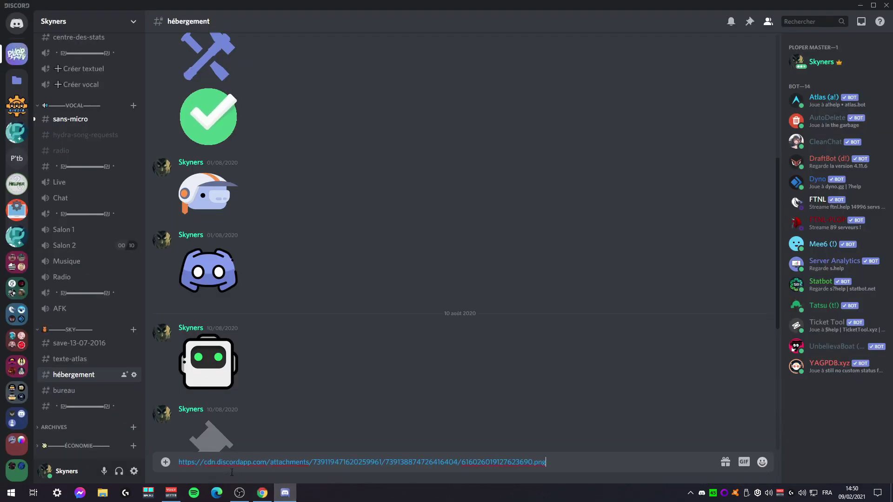
drag(207, 463, 267, 469)
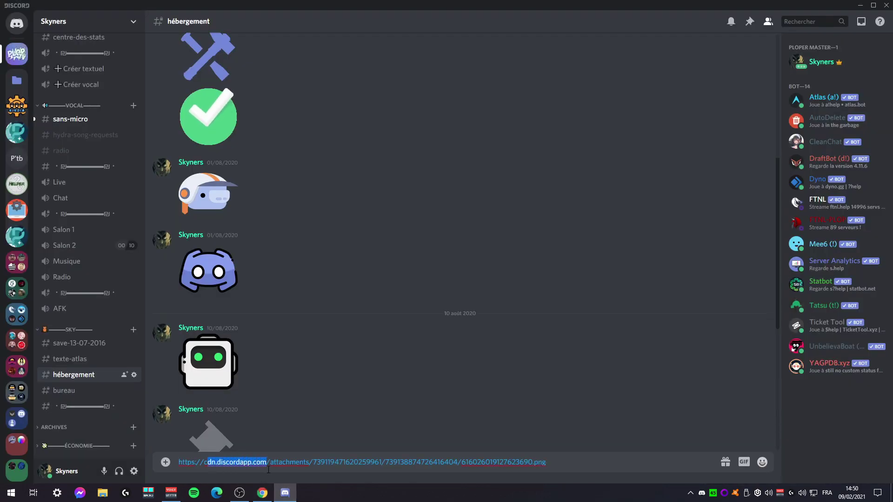
drag(525, 466, 565, 466)
click(600, 469)
click(575, 467)
key(ctrl+a)
key(ctrl+x)
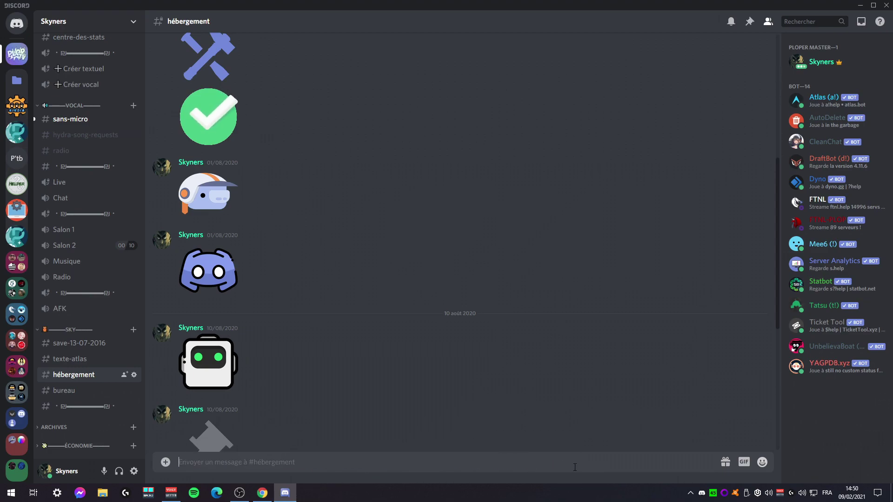
- Switch to the Carl-bot dashboard and examine the Thumbnail url and Content fields of the embed form
click(268, 494)
click(590, 389)
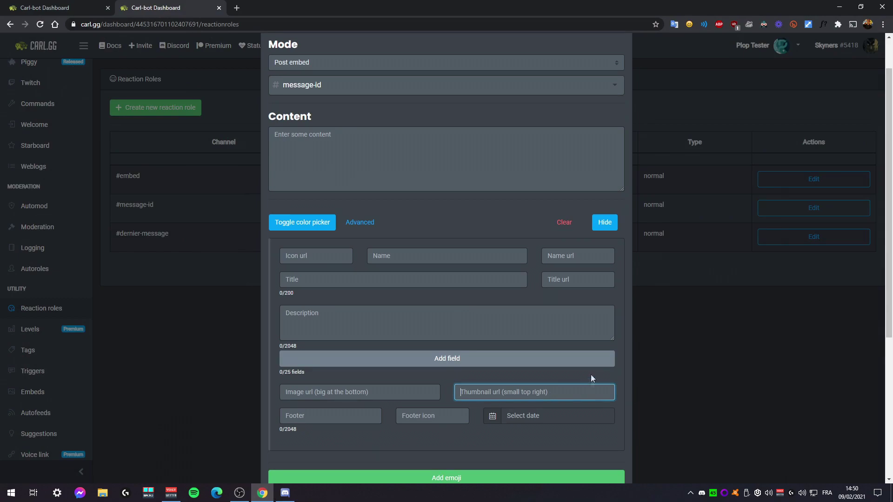
click(330, 141)
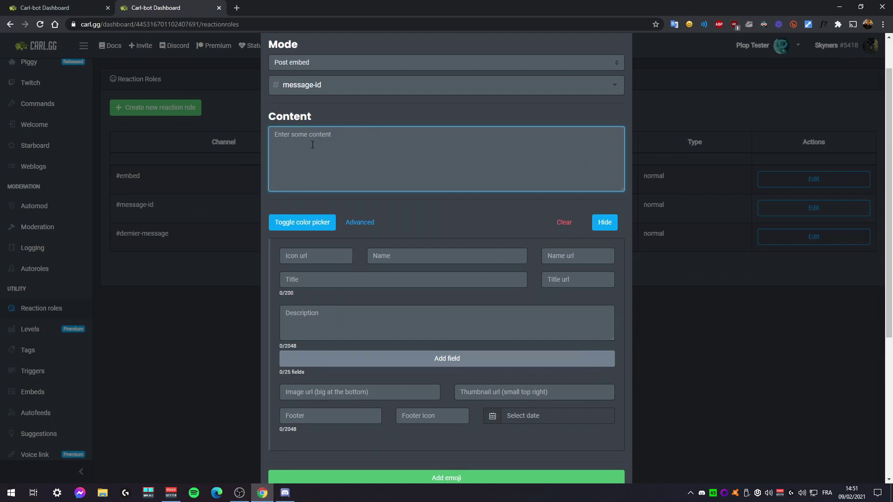
- Switch to Discord and open the #embed channel of the Plop Tester server
click(285, 493)
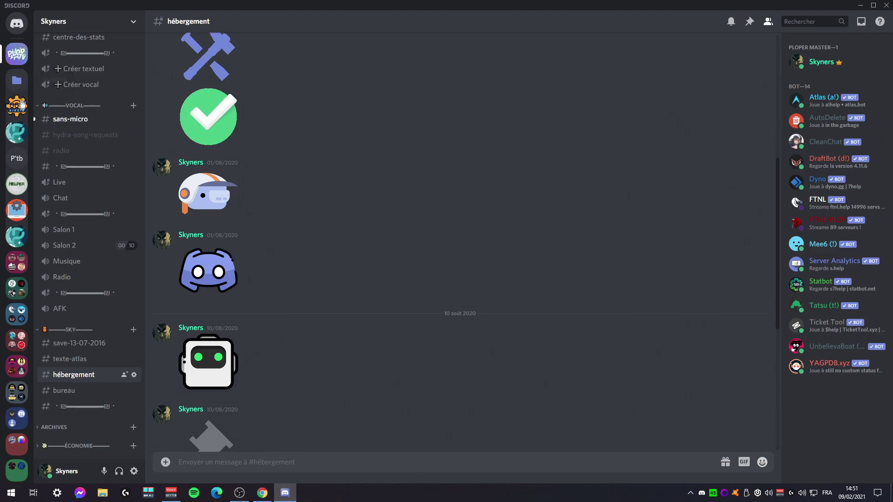
click(16, 132)
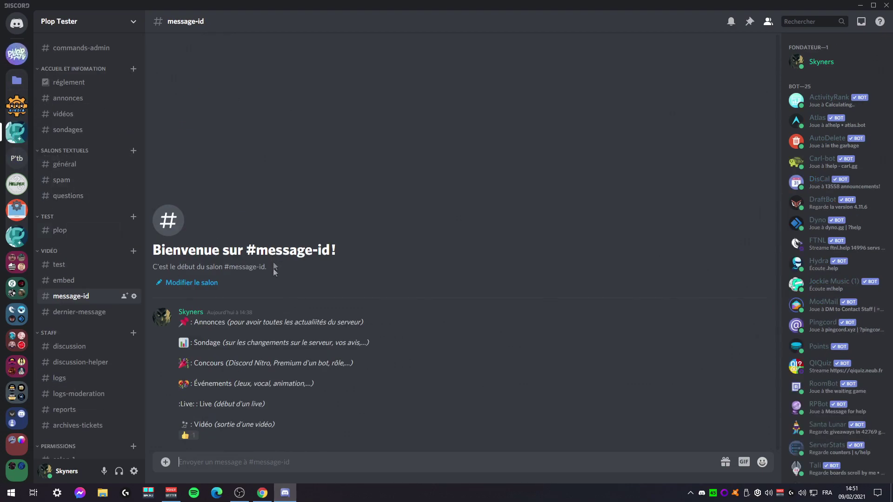
click(64, 281)
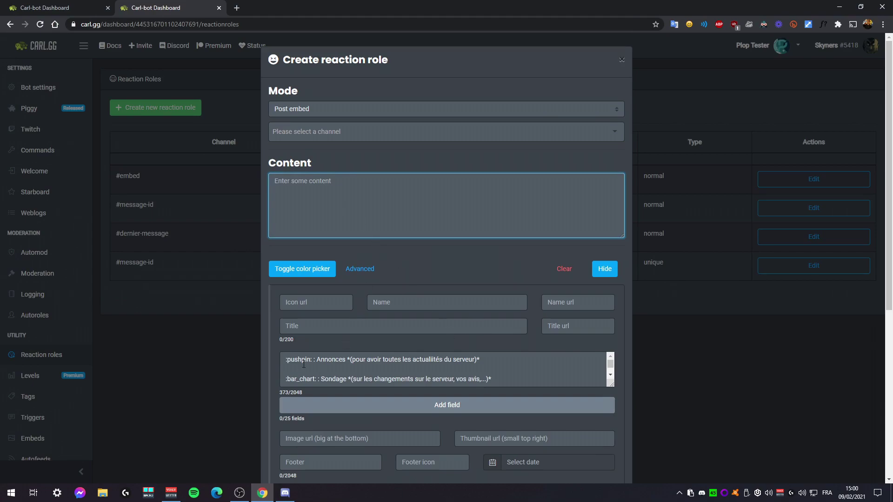
- Examine the :pushpin: emoji code at the start of the embed description in the reaction role form
drag(287, 360, 306, 360)
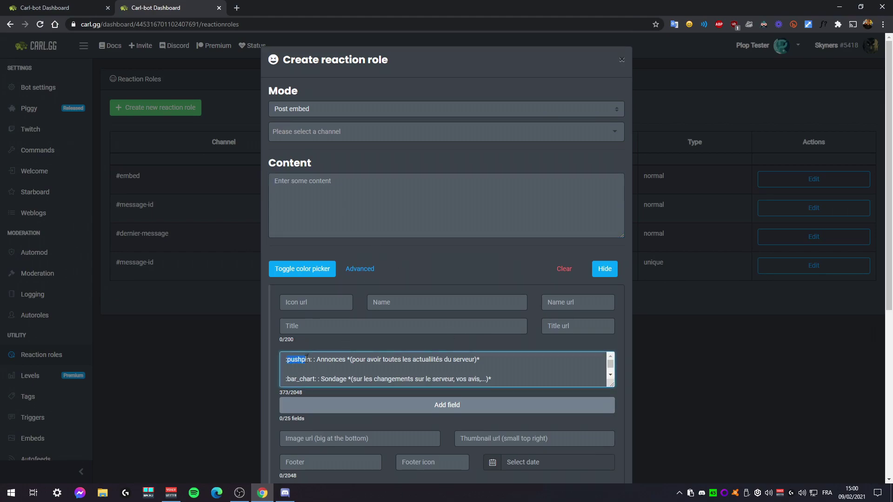
click(299, 198)
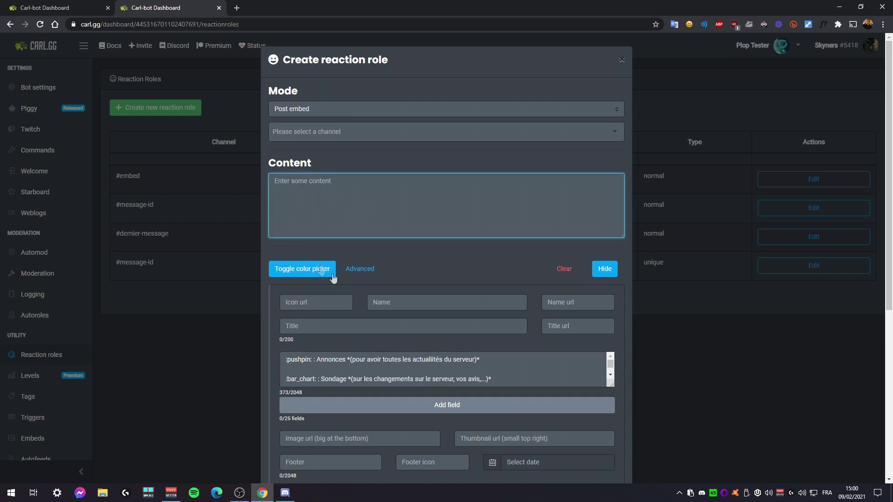
drag(285, 359, 314, 361)
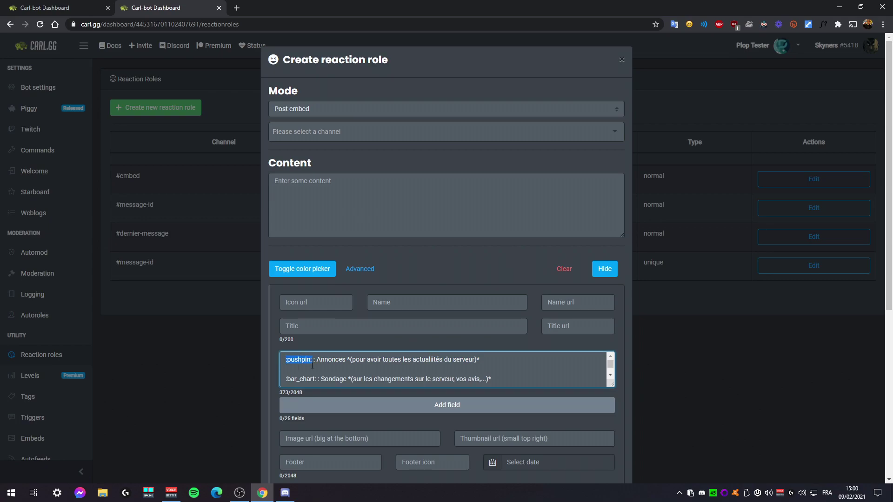
- Insert the :up: emoji in Discord's #embed message box and copy it into the Content field of the Carl-bot form
click(285, 493)
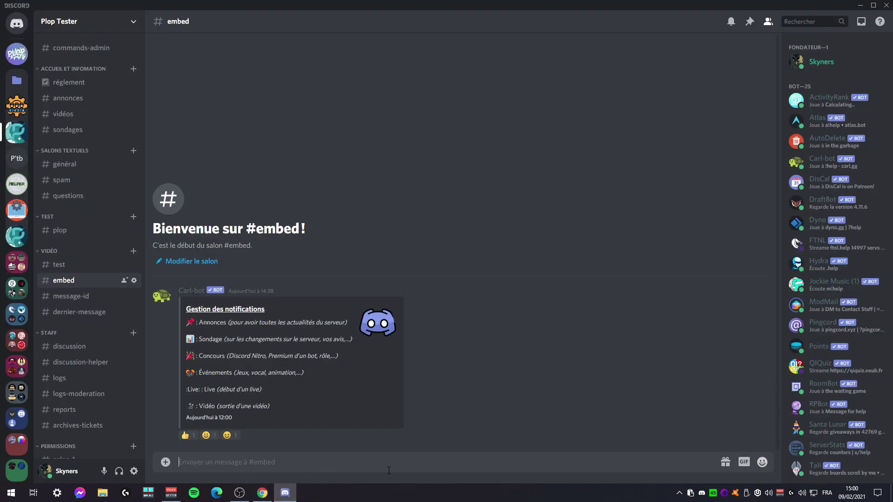
text(:up)
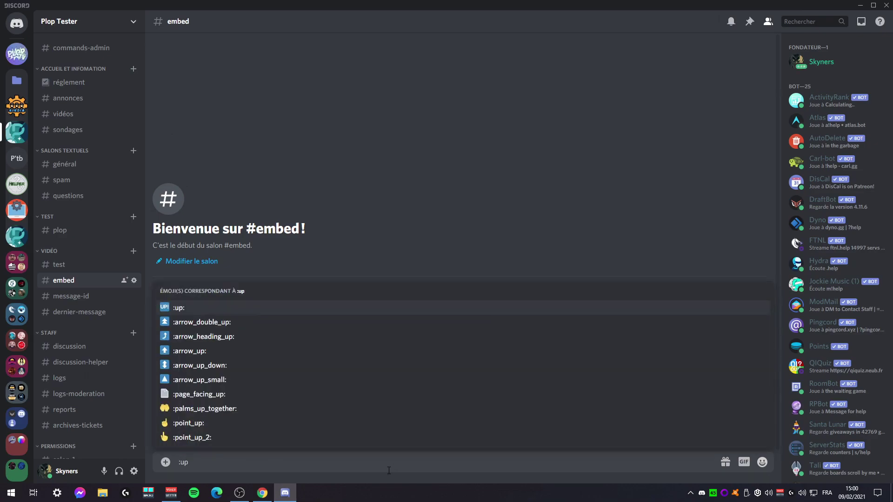
click(195, 309)
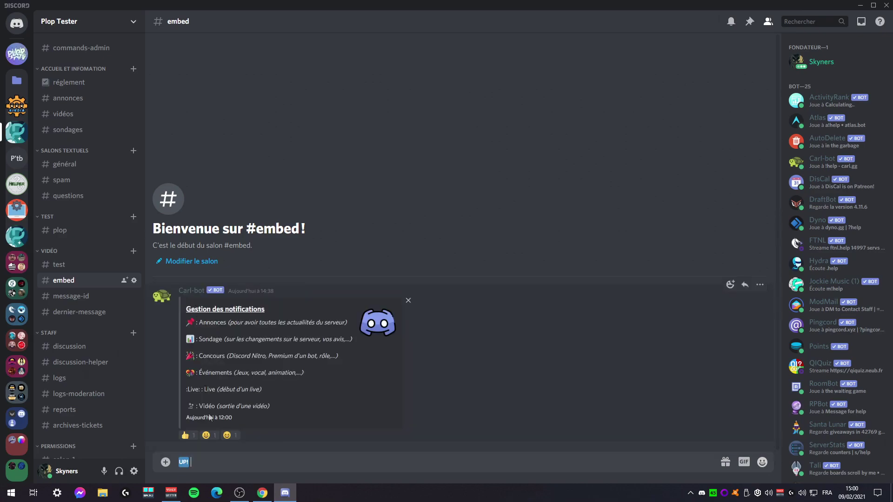
drag(200, 466, 171, 465)
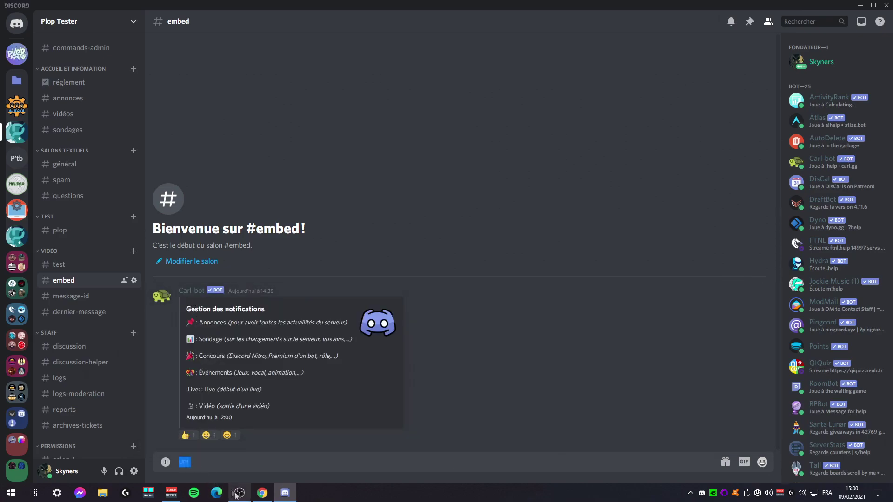
click(263, 493)
click(316, 190)
key(ctrl+v)
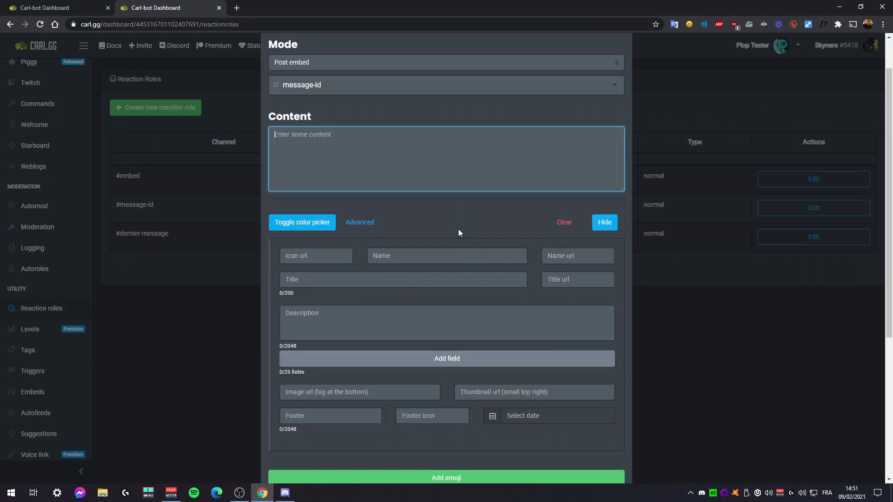
- Reveal the advanced Import and Export options of the embed form and examine the Raw JSON import field
scroll(458, 229, down, 1)
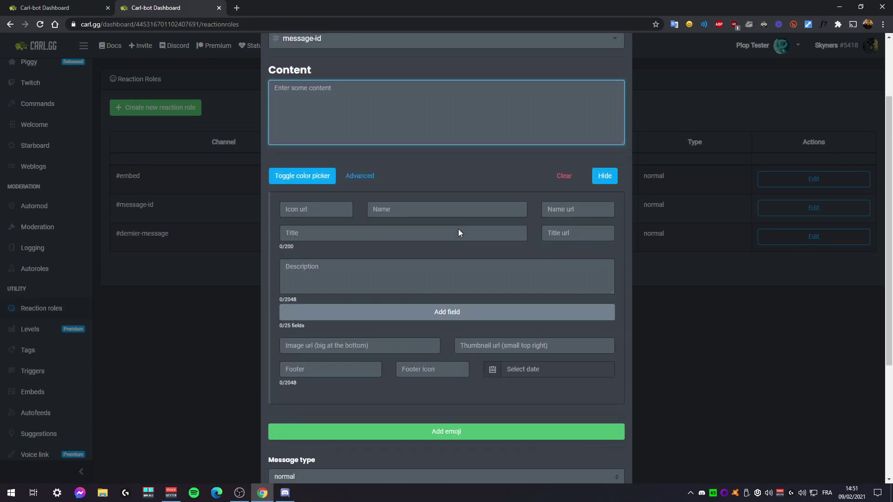
click(366, 178)
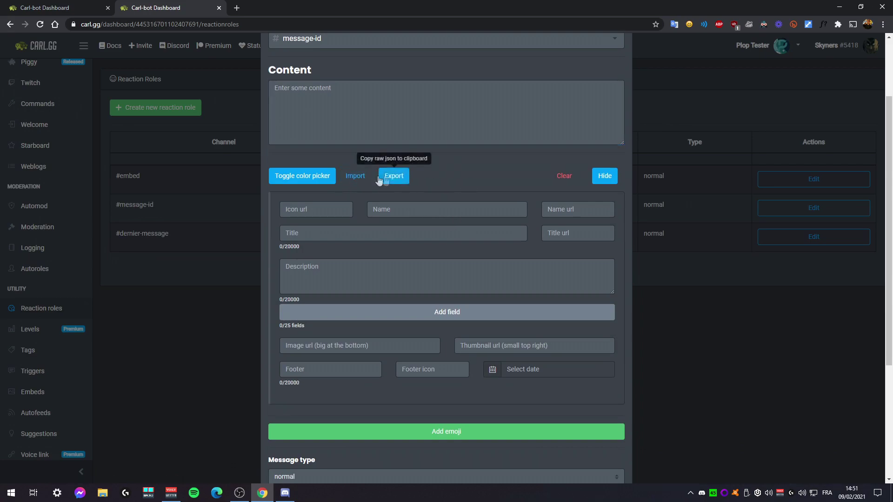
click(354, 177)
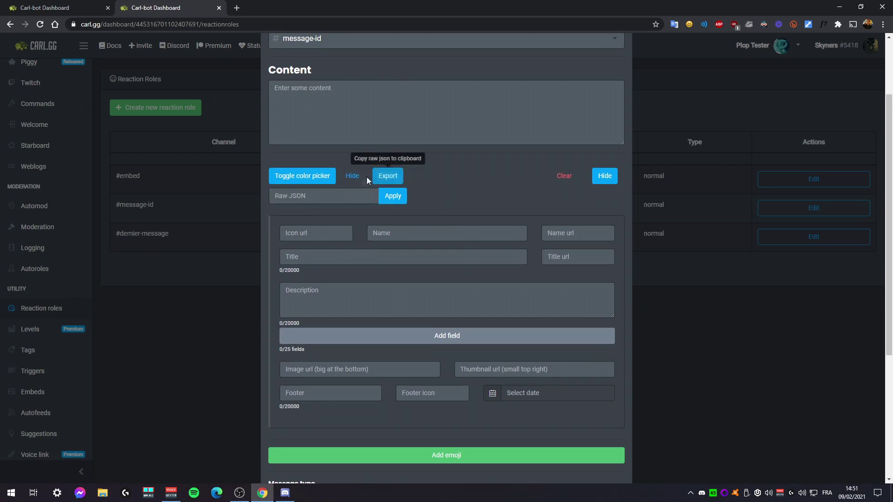
click(357, 179)
click(365, 182)
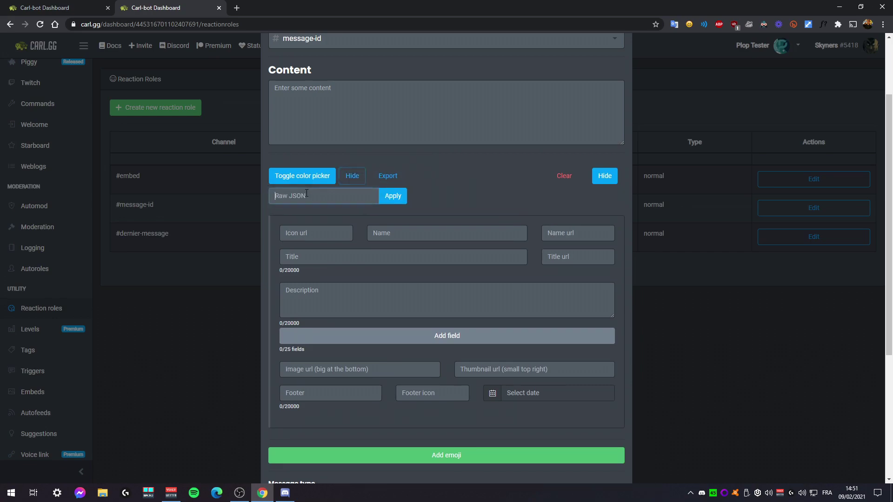
click(355, 178)
click(405, 176)
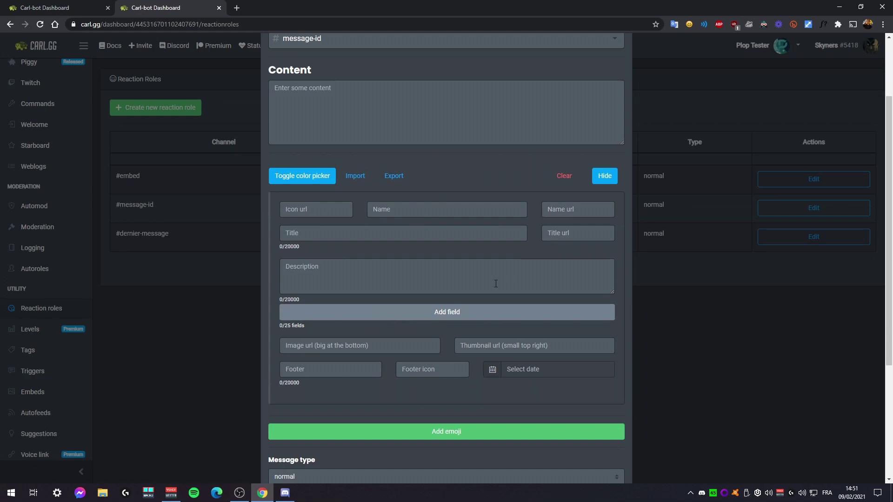
- Examine the empty embed fields together with the JSON Import and Export options of the reaction role form
scroll(481, 293, down, 2)
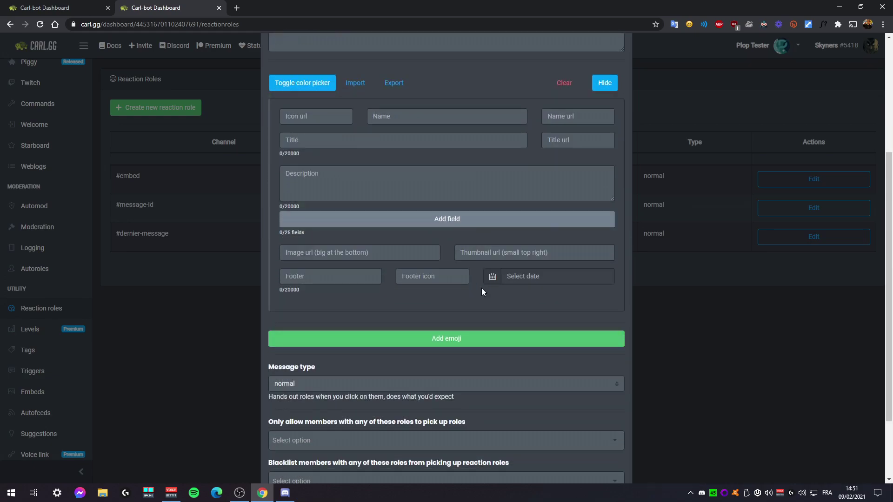
scroll(399, 107, up, 1)
click(370, 129)
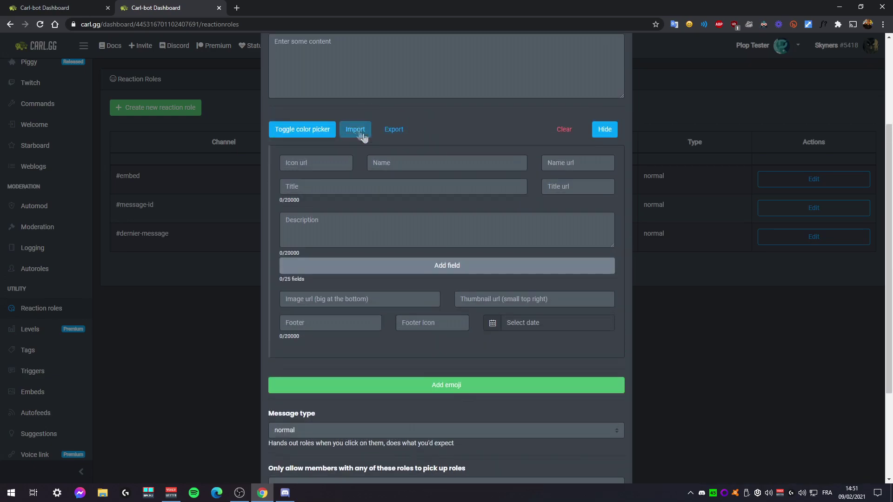
click(395, 132)
scroll(431, 268, down, 1)
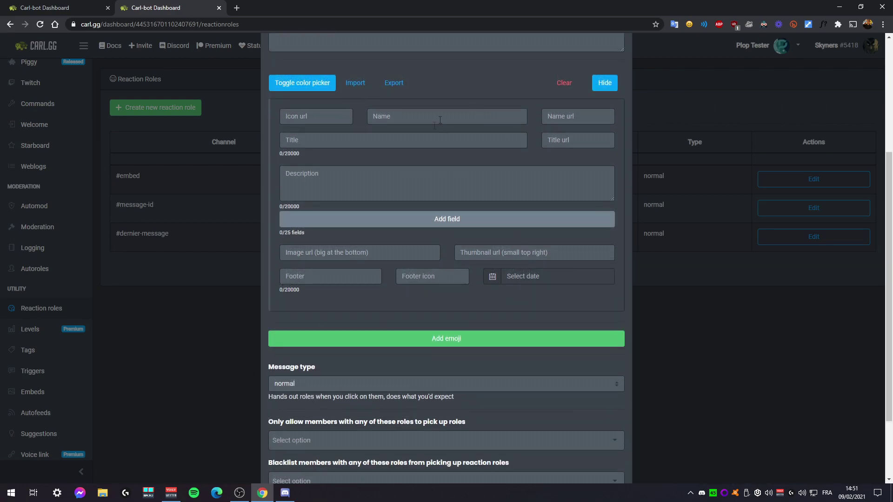
scroll(385, 122, up, 1)
scroll(553, 307, down, 1)
scroll(505, 298, up, 4)
- Keep the mode on Post embed and enter "Plop" as the Content, Title and Description
click(336, 111)
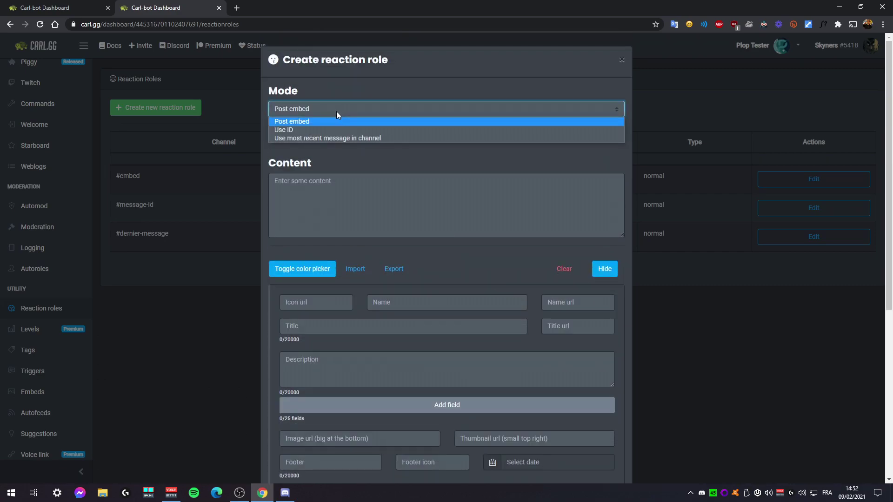
click(337, 111)
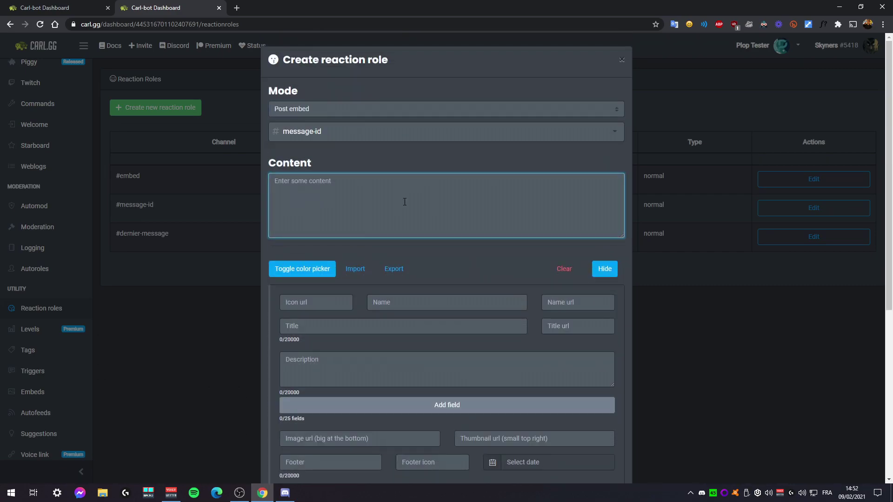
text(Plop)
scroll(403, 230, down, 2)
click(375, 236)
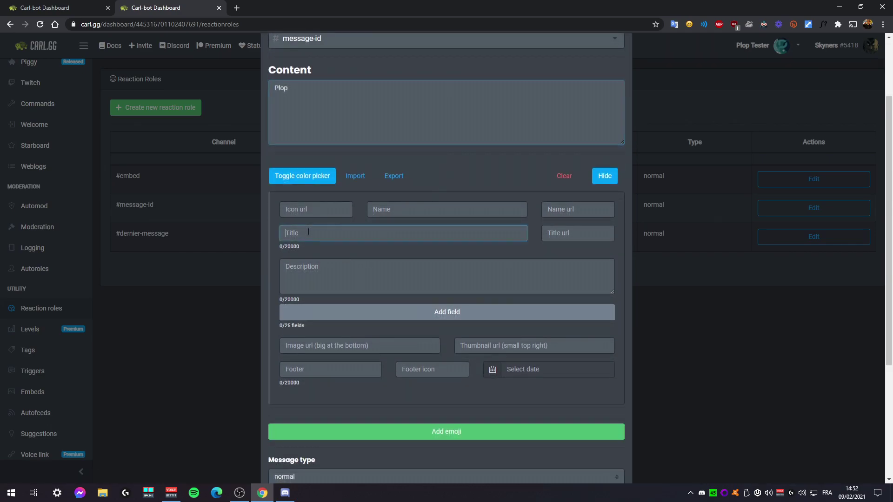
text(Plop)
click(390, 280)
text(Plop)
- Set the embed's color to blue with the color picker
click(302, 176)
click(354, 214)
click(451, 204)
- Open the emoji picker for adding a reaction emoji to the embed
scroll(458, 268, down, 3)
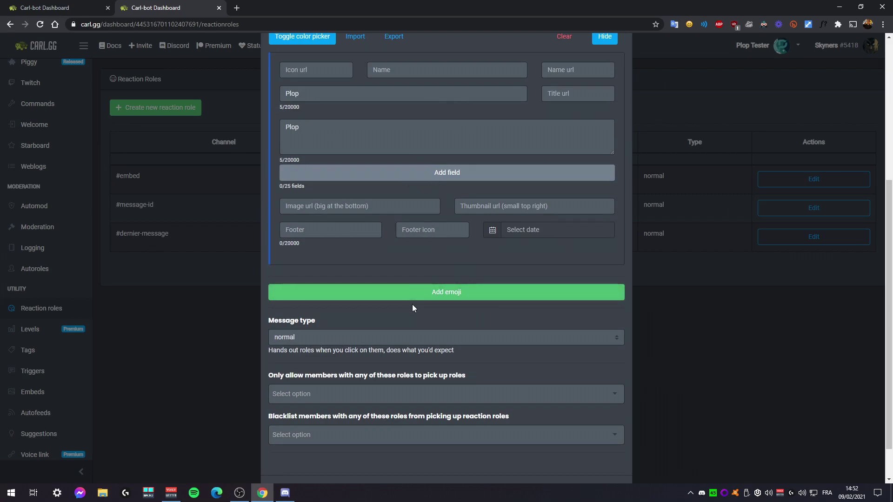
scroll(405, 301, down, 1)
click(471, 254)
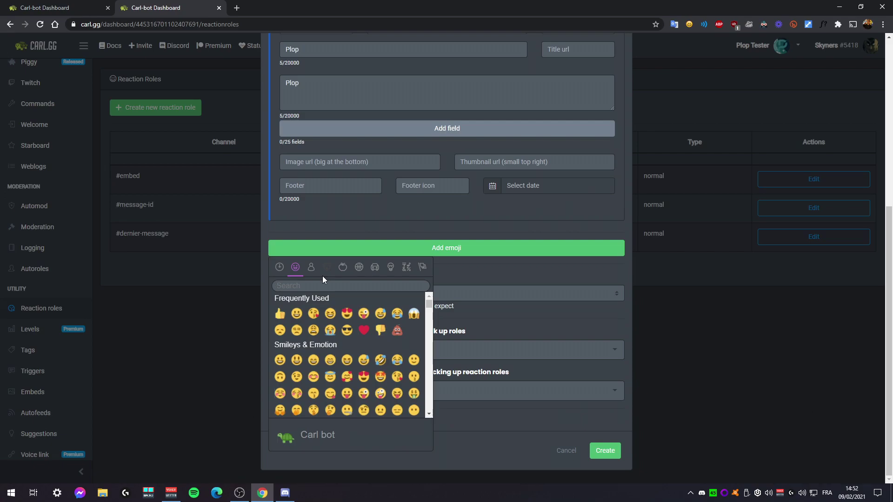
- Switch to Discord and examine the custom :Live: emoji in the notification embed of the community server's #notifs channel
click(293, 494)
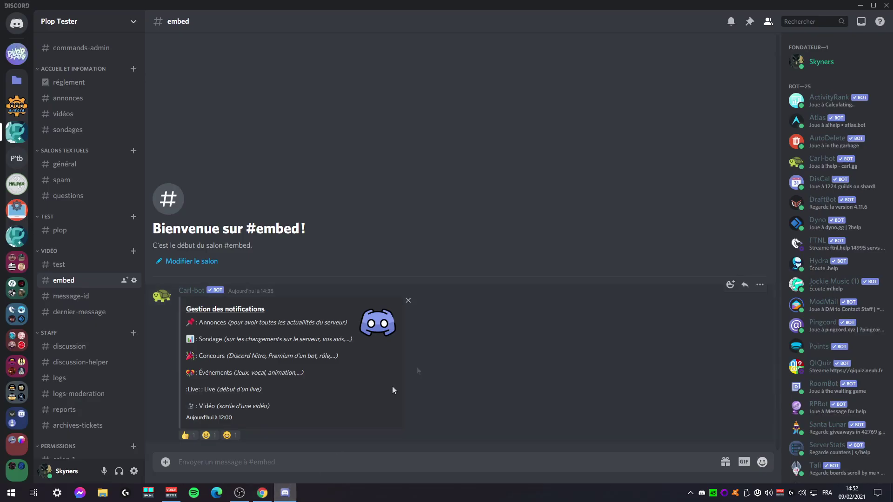
click(19, 63)
scroll(88, 216, down, 5)
scroll(87, 217, up, 5)
click(83, 209)
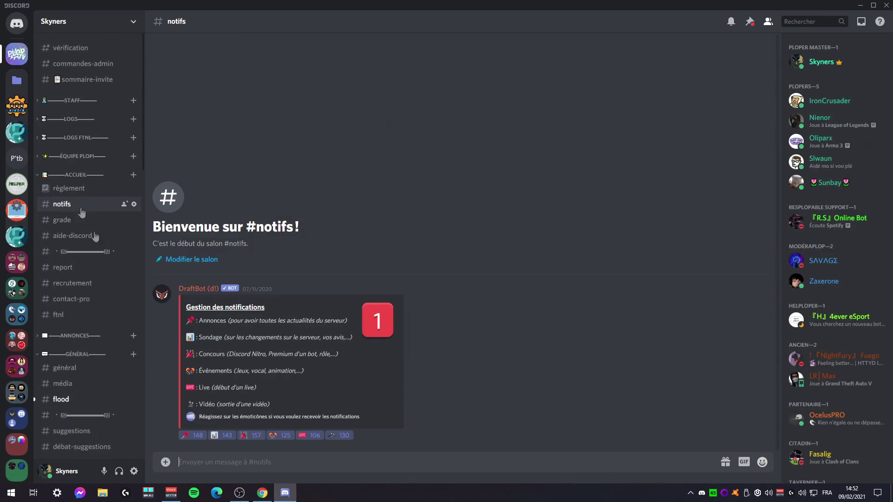
click(189, 388)
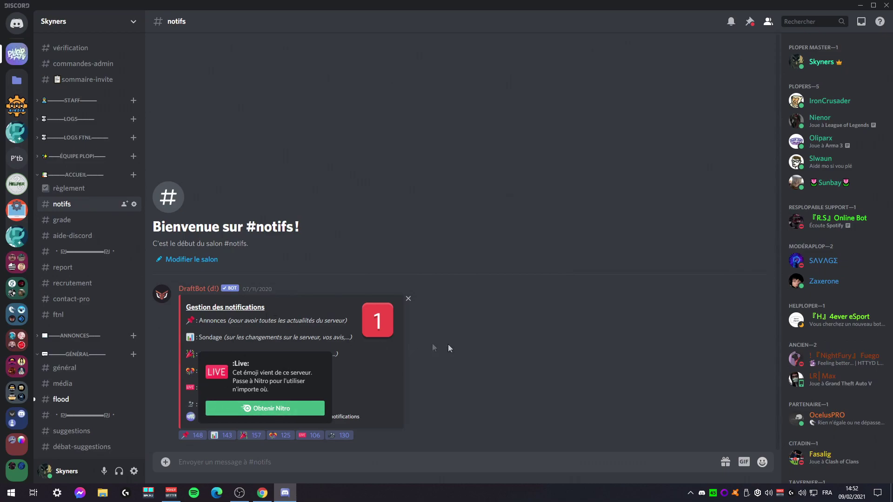
click(492, 385)
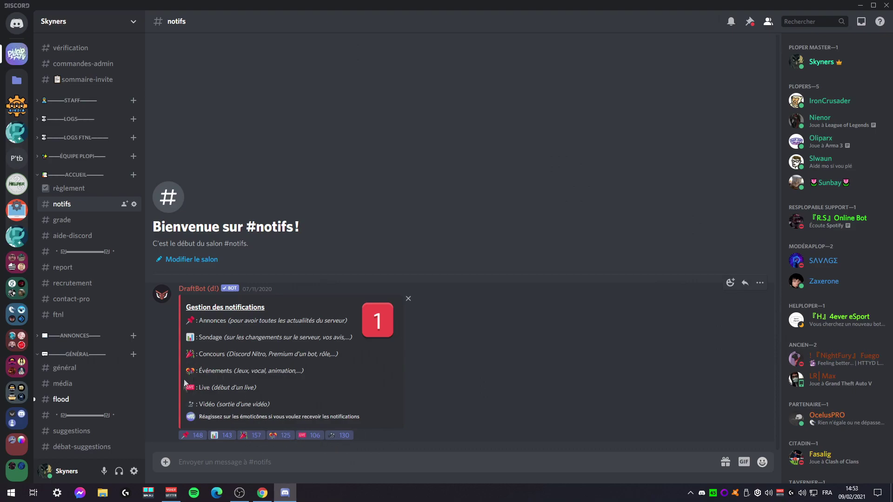
- Switch to the Carl-bot dashboard and add a thumbs-up reaction emoji that gives the Event role
click(262, 493)
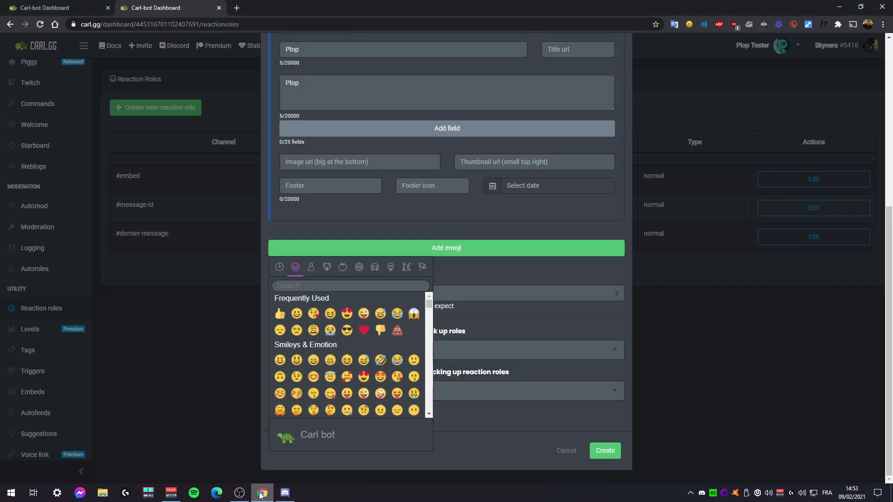
scroll(354, 357, down, 1)
scroll(325, 335, up, 1)
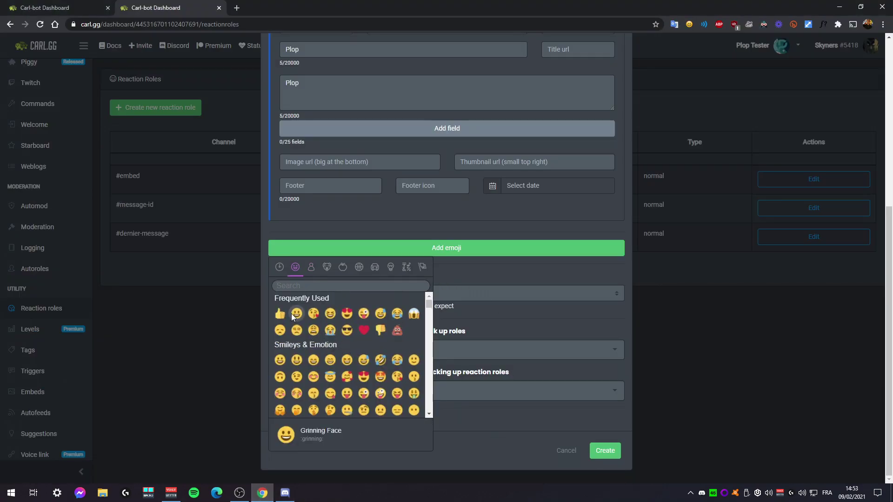
click(281, 314)
click(343, 262)
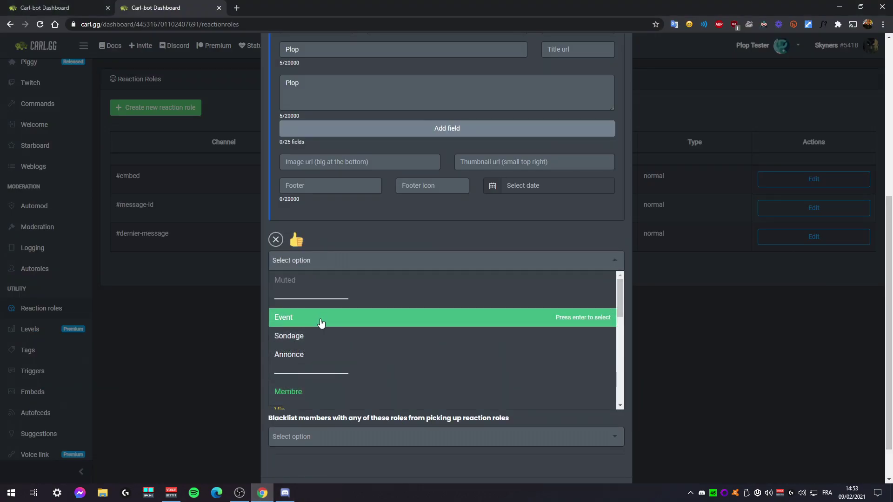
click(319, 317)
- Try adding Sondage as a second role for the thumbs-up emoji and remove it again
click(336, 267)
click(375, 226)
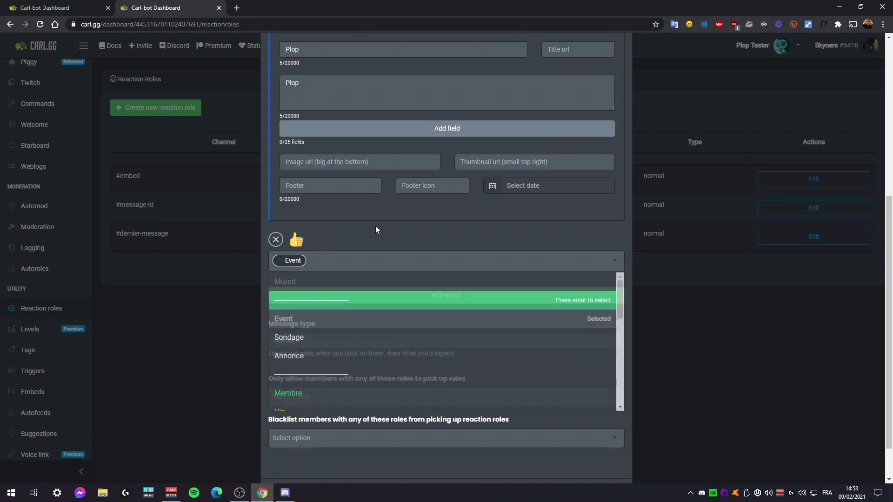
click(349, 268)
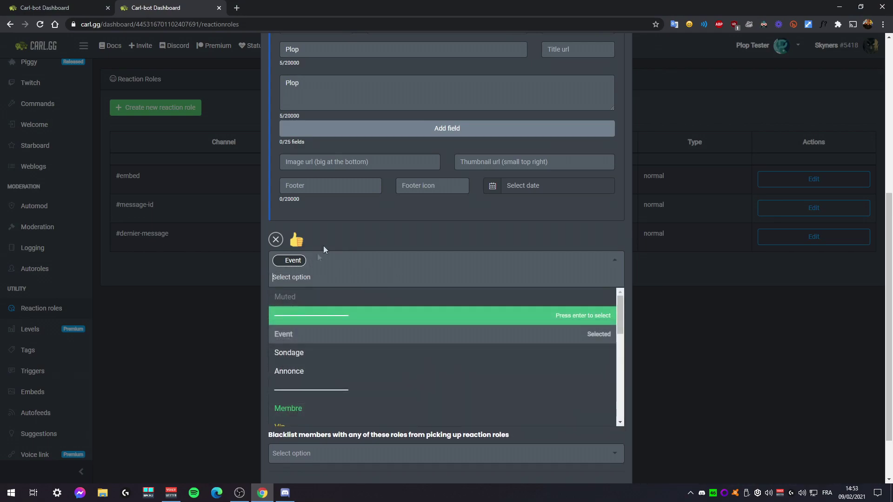
click(303, 352)
click(382, 264)
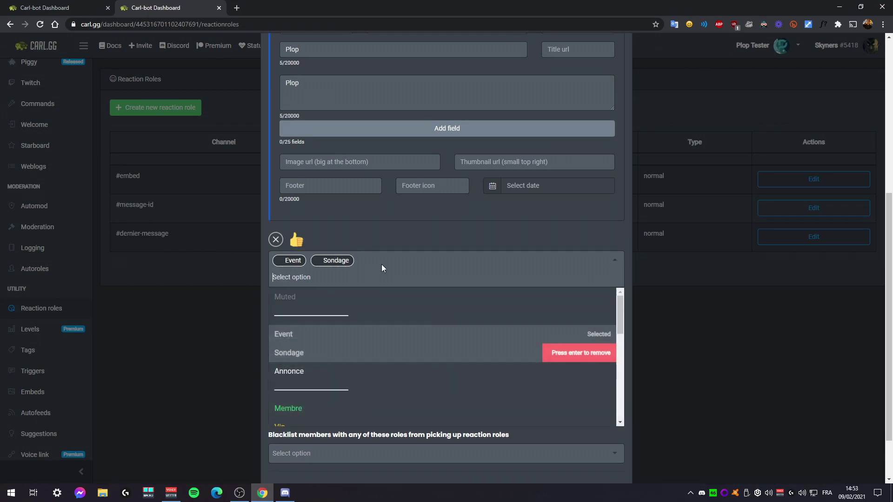
click(328, 259)
- Add a grinning face reaction emoji that gives the Sondage role
click(349, 296)
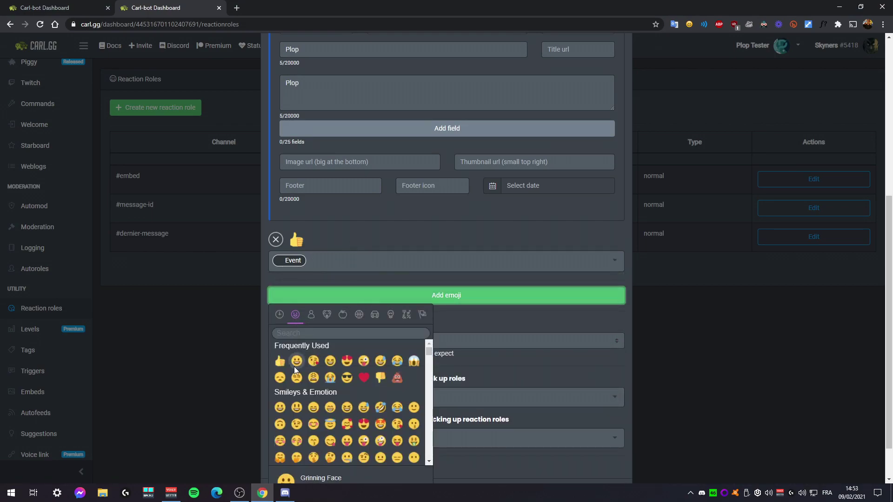
click(297, 366)
click(342, 309)
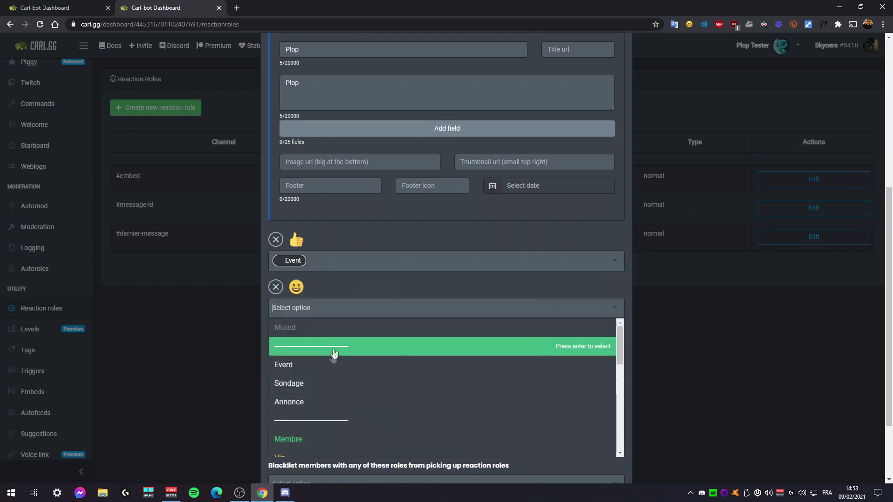
click(288, 383)
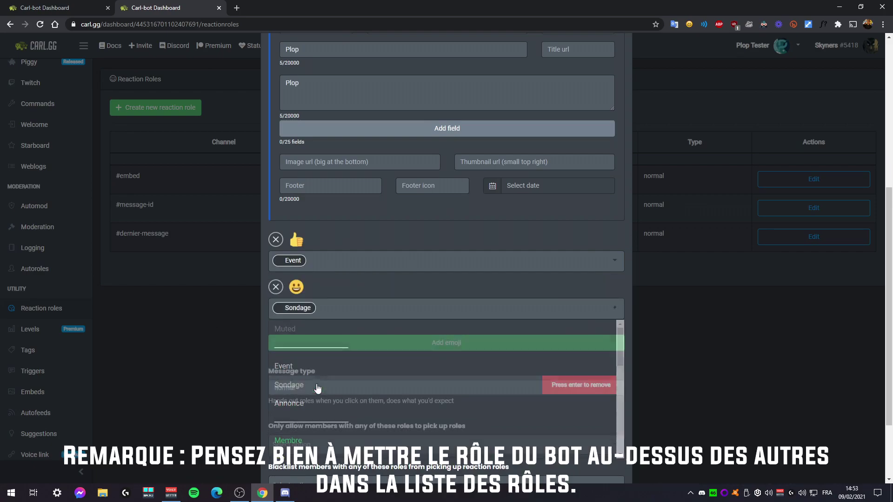
- Add a winking face with tongue reaction emoji that gives the Annonce role
click(333, 343)
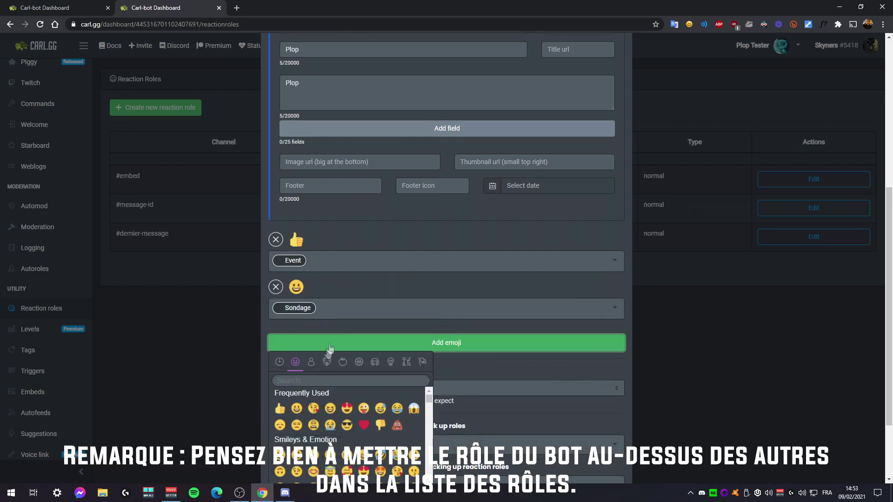
click(373, 410)
click(360, 356)
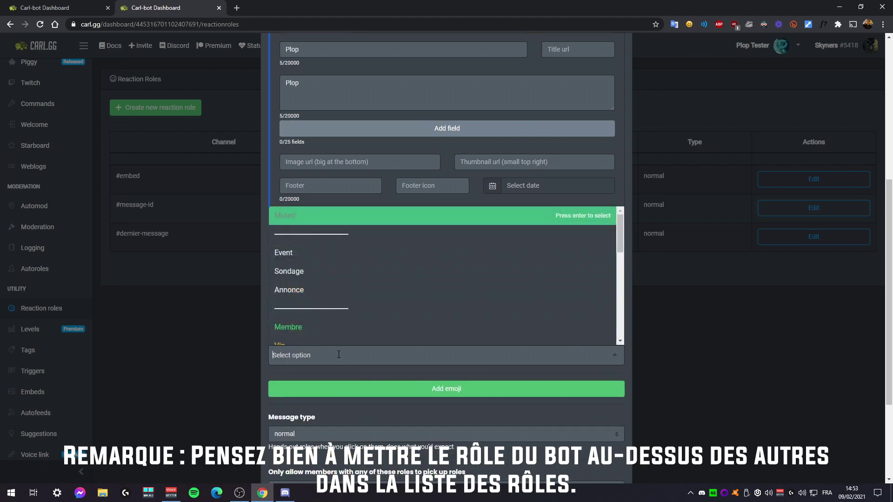
click(325, 289)
- Browse the Food & Drink, Activity and Flags categories of the emoji picker and close it without adding an emoji
click(361, 389)
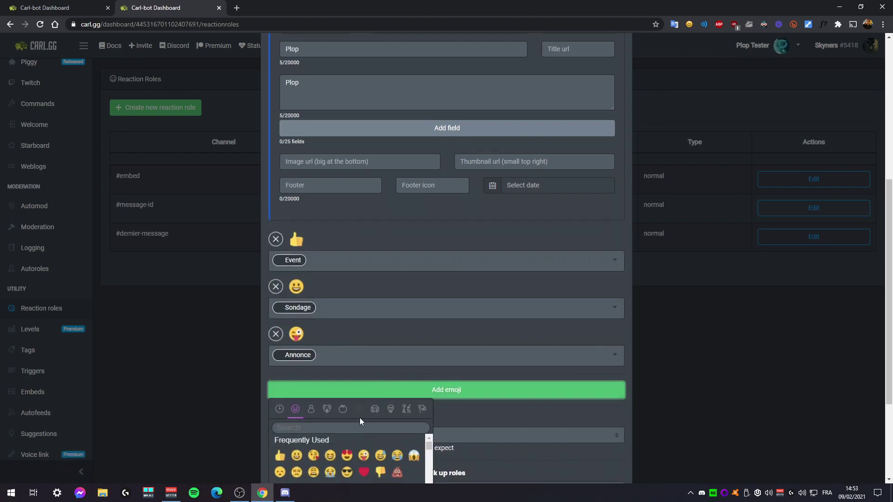
scroll(531, 363, down, 3)
click(343, 267)
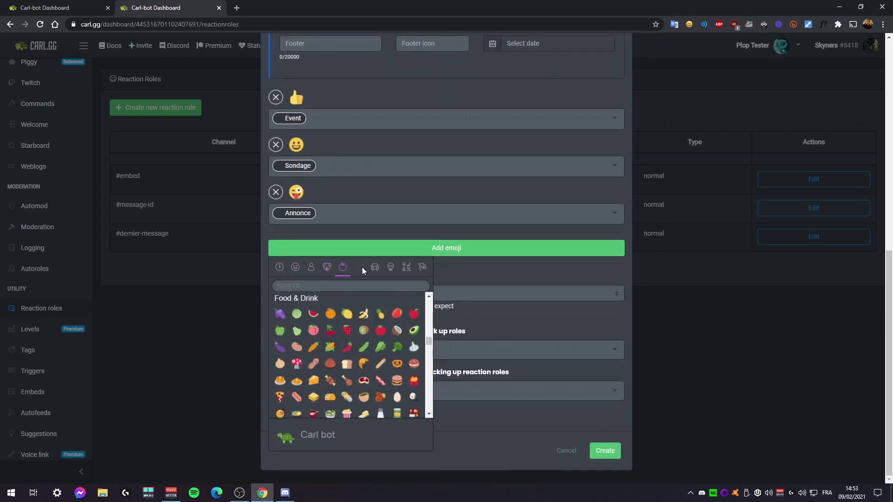
click(362, 267)
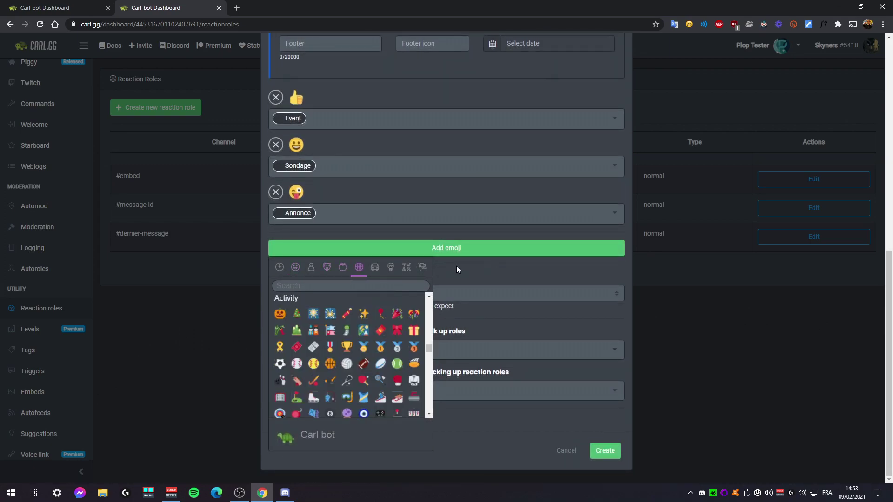
click(424, 267)
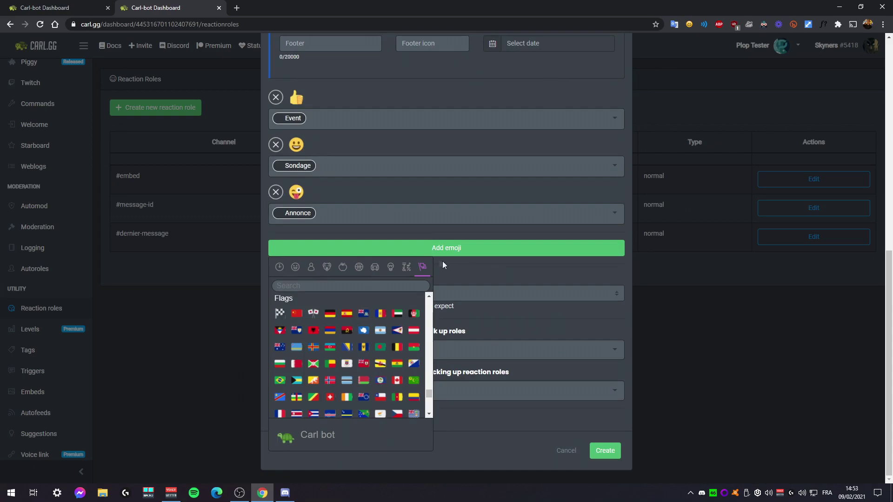
click(466, 254)
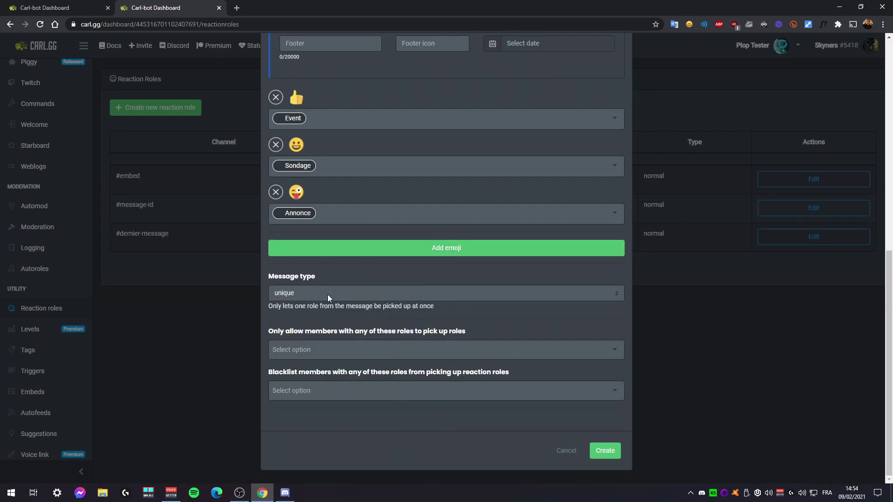
- Try the normal, unique and verify message types in turn and read the description of each
click(359, 295)
click(301, 308)
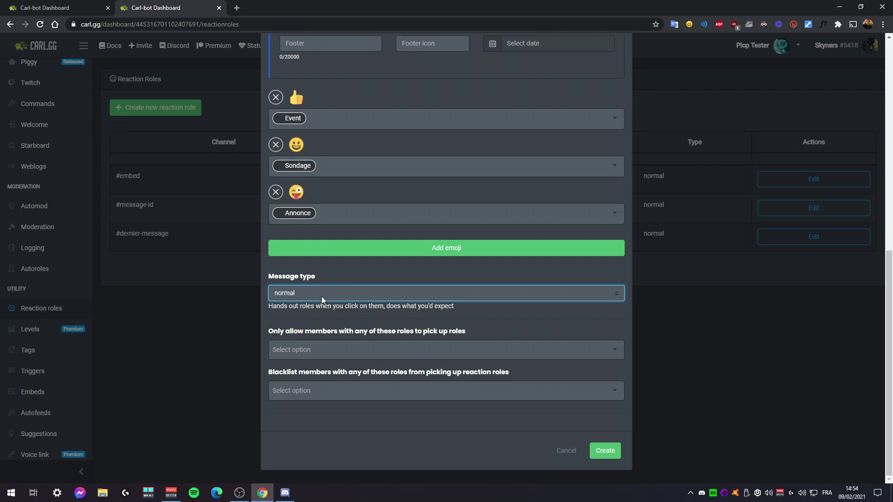
click(354, 294)
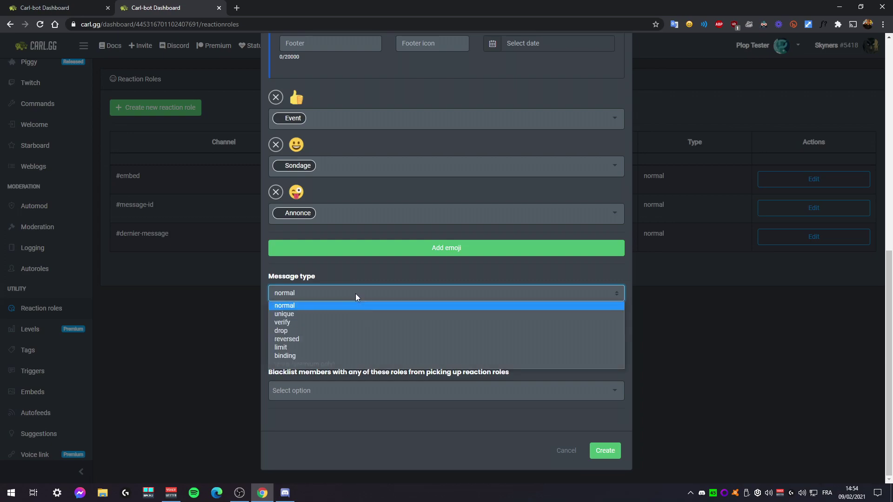
click(302, 311)
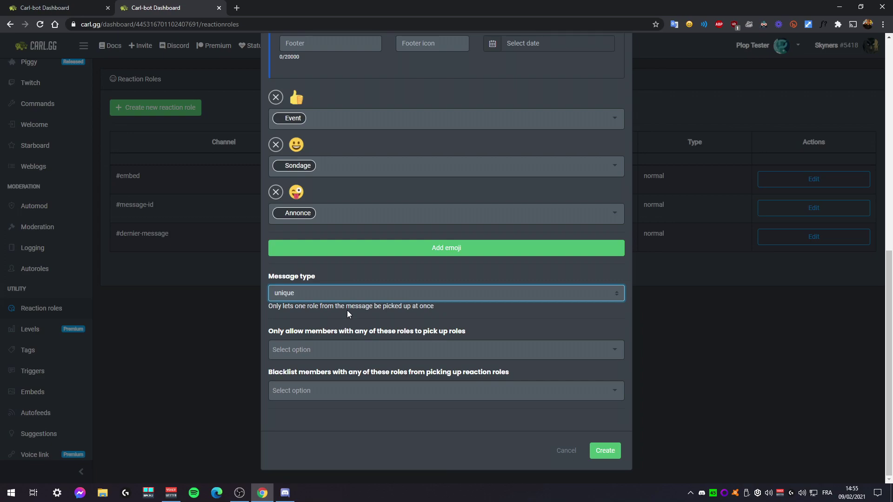
click(377, 293)
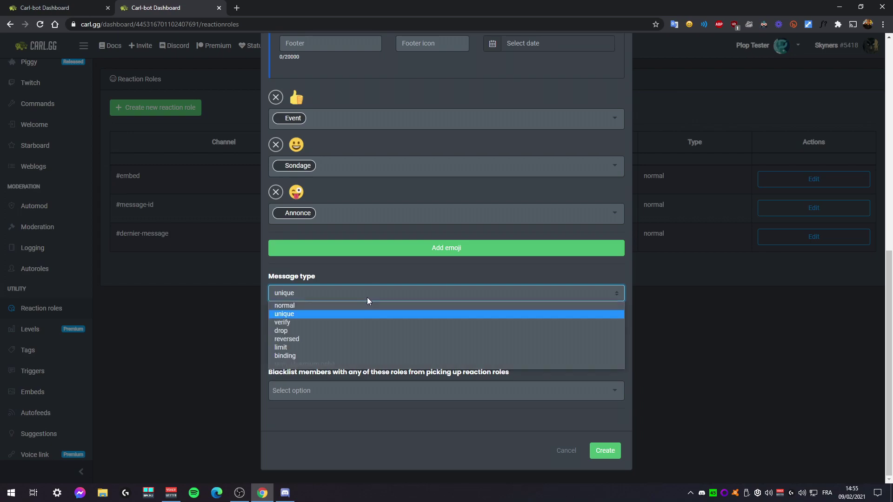
click(324, 324)
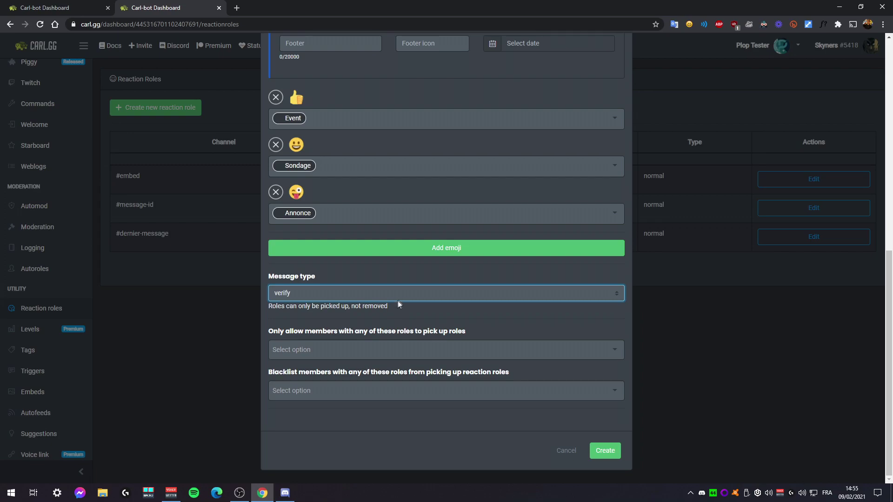
- Try the drop and reversed message types and read their descriptions
click(346, 298)
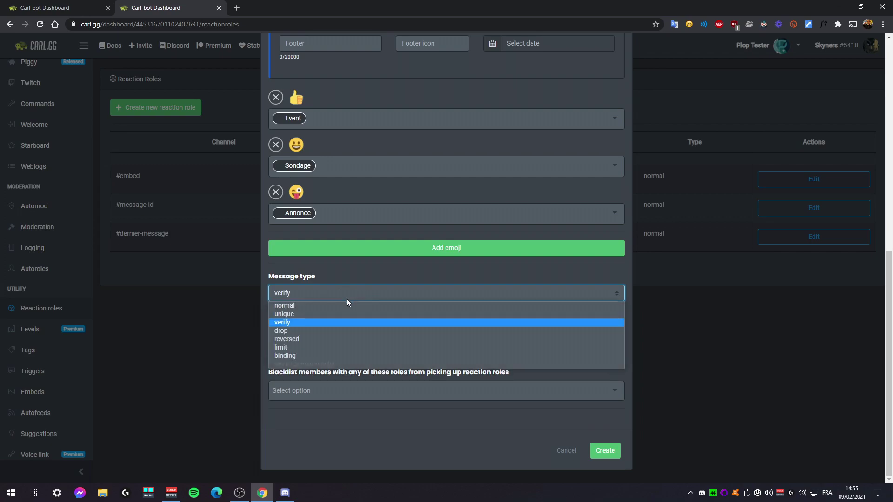
click(311, 330)
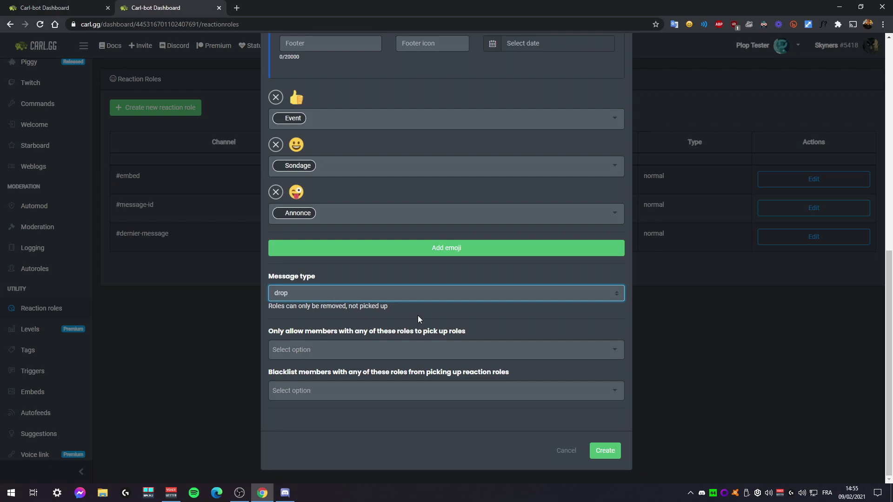
click(335, 297)
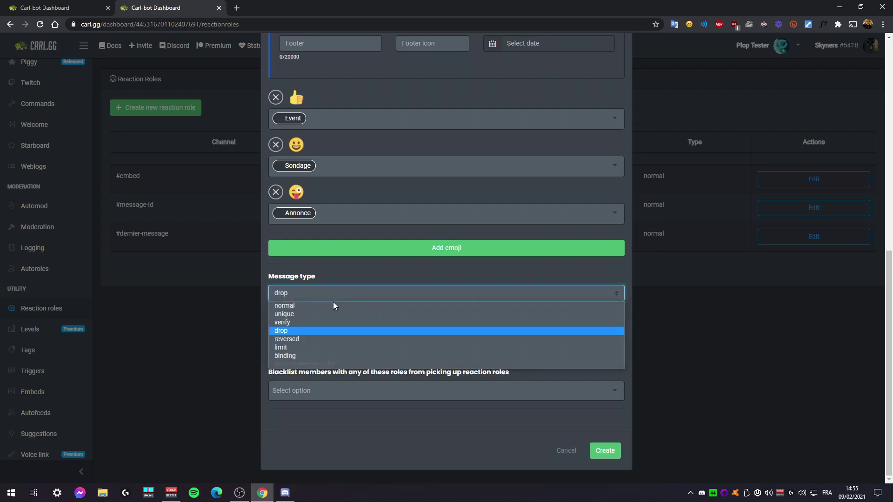
click(314, 328)
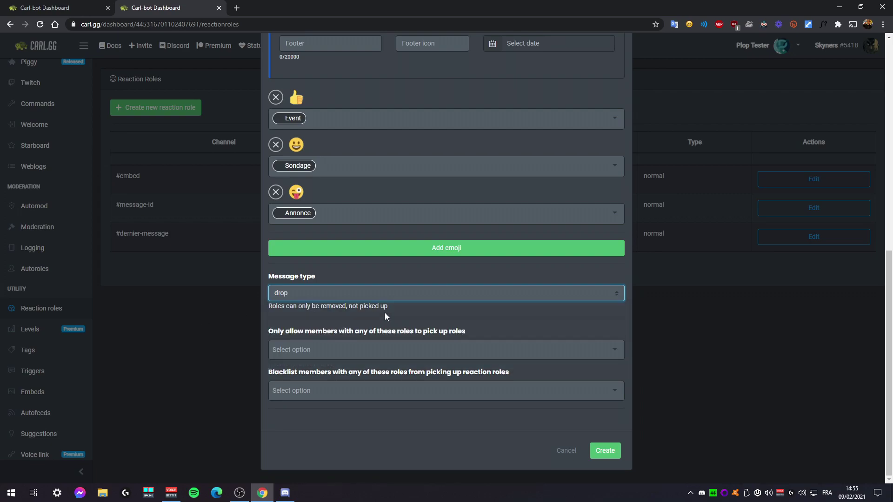
click(355, 296)
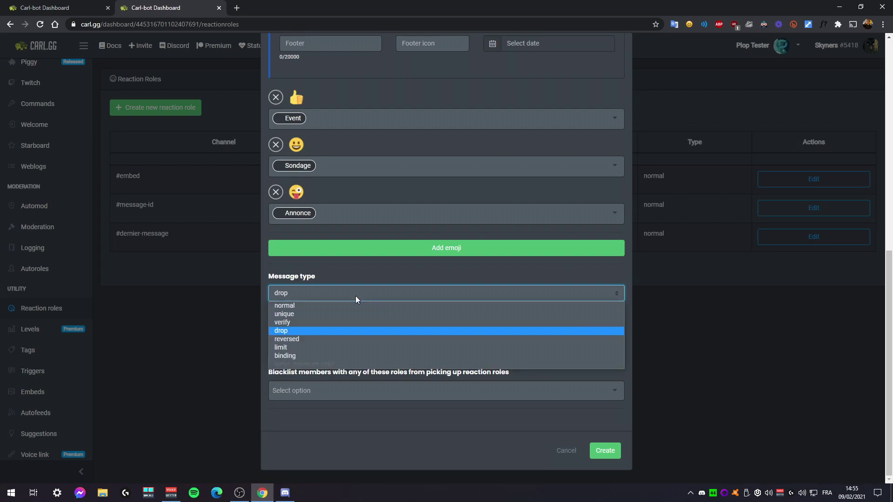
click(314, 339)
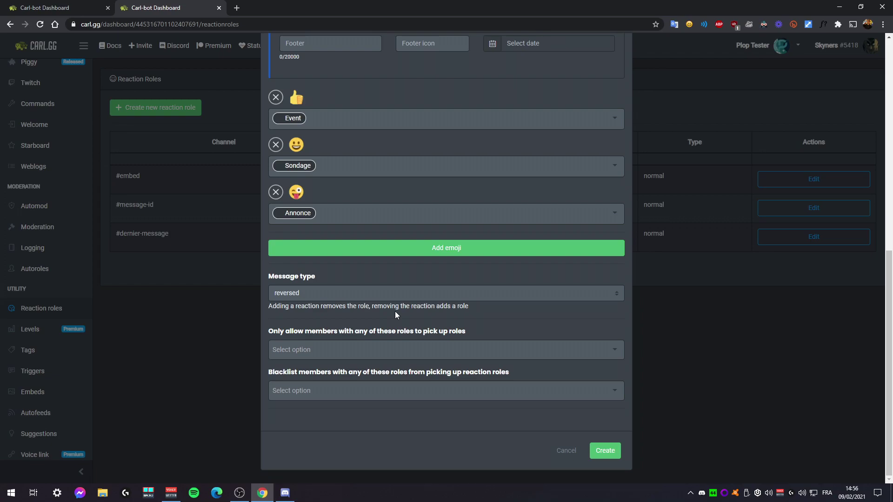
- Try the limit message type with a maximum of 2 roles
click(359, 294)
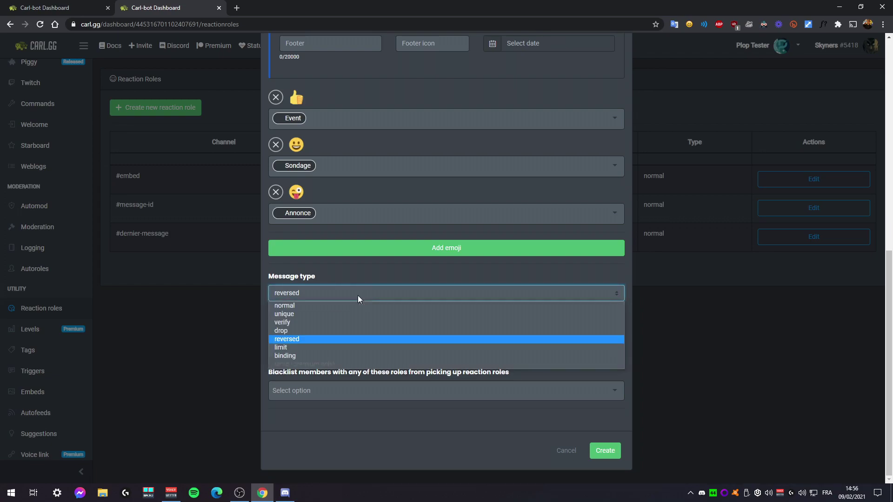
click(317, 347)
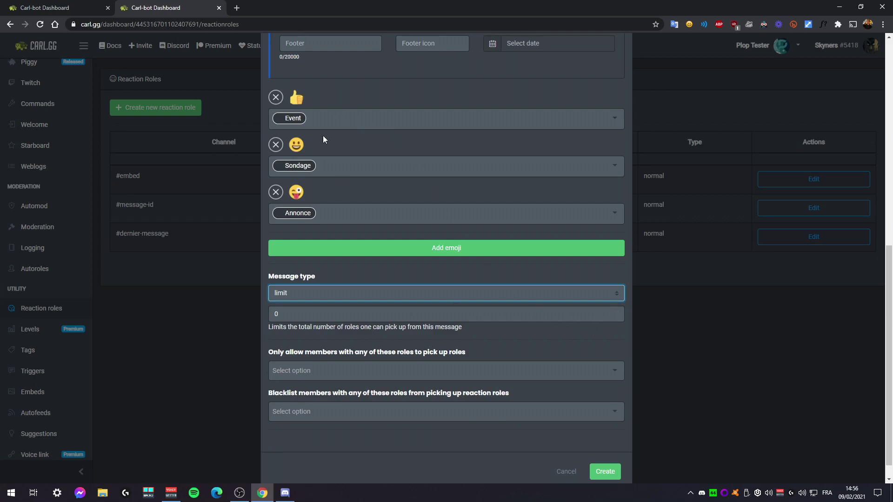
click(519, 316)
key(BackSpace)
text(2)
click(397, 338)
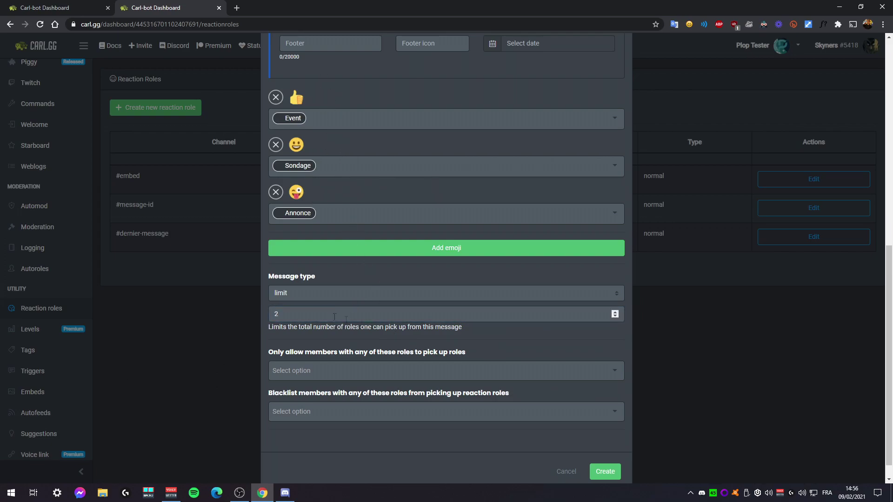
- Compare the binding message type with unique and end on binding, reading its description
click(317, 293)
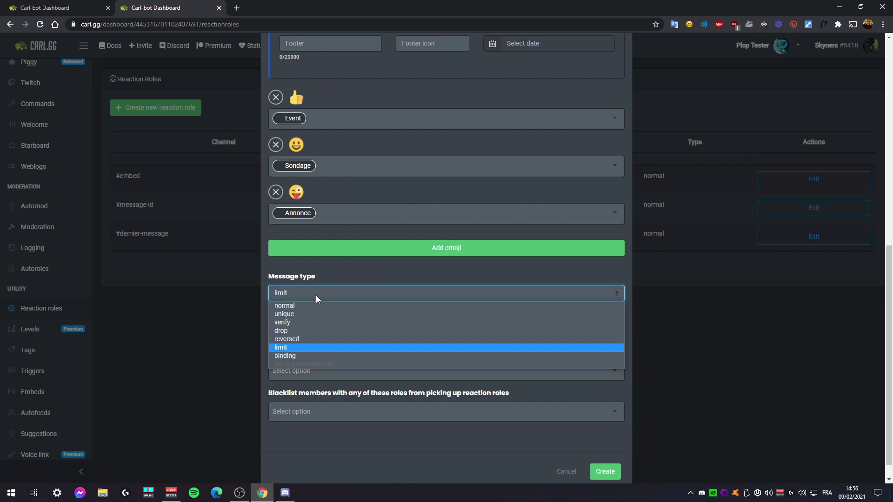
click(341, 356)
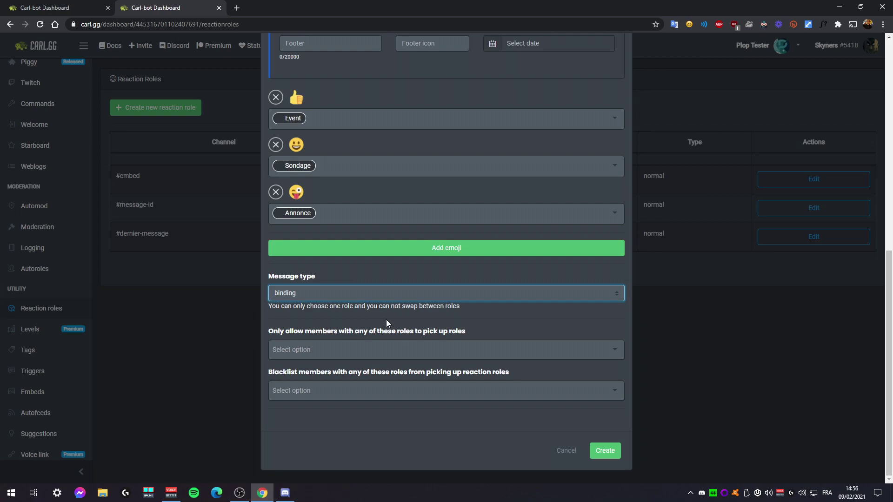
click(316, 293)
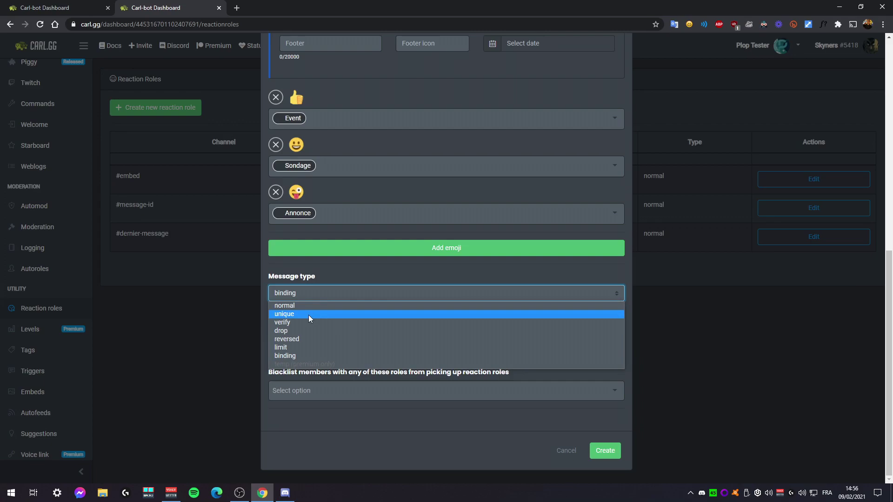
click(308, 315)
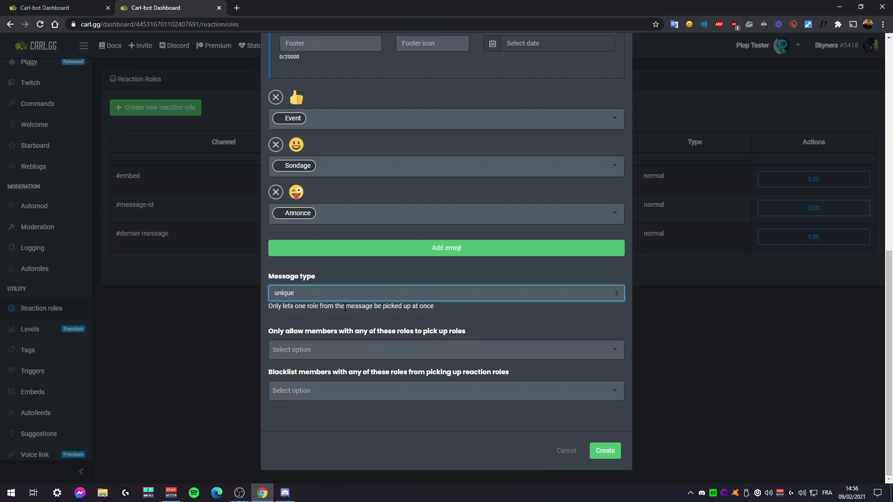
click(295, 293)
click(300, 351)
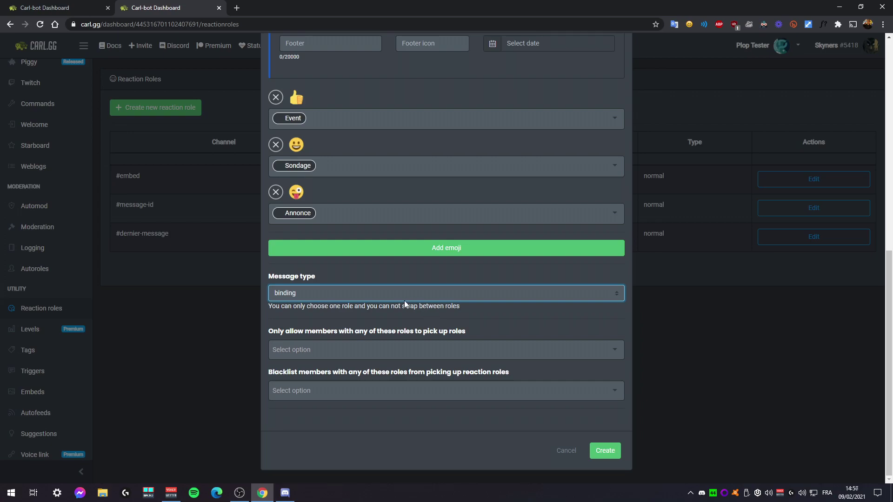
click(347, 294)
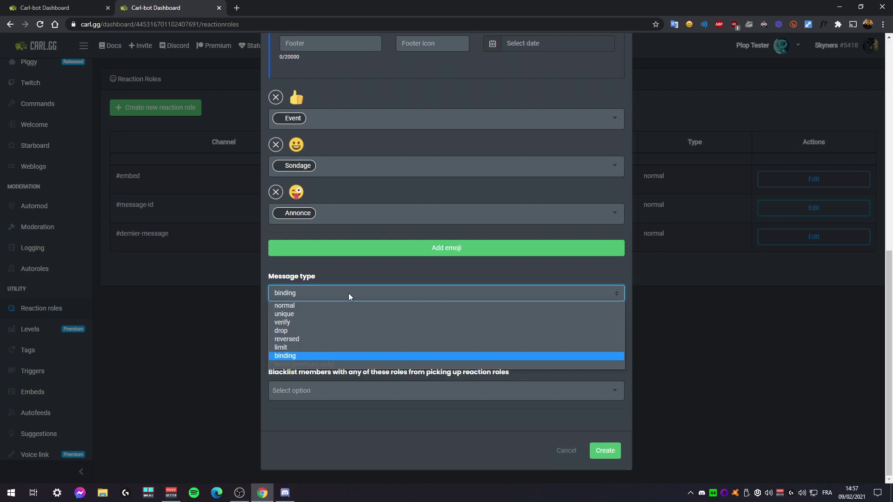
click(348, 293)
drag(267, 305, 470, 309)
click(419, 308)
- Try the normal message type and translate its description into French
click(381, 297)
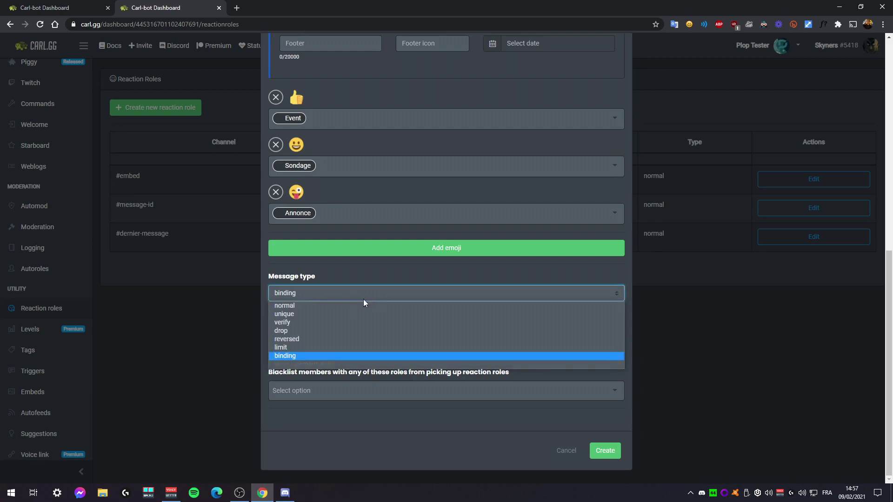
click(331, 305)
drag(331, 306, 269, 303)
click(461, 305)
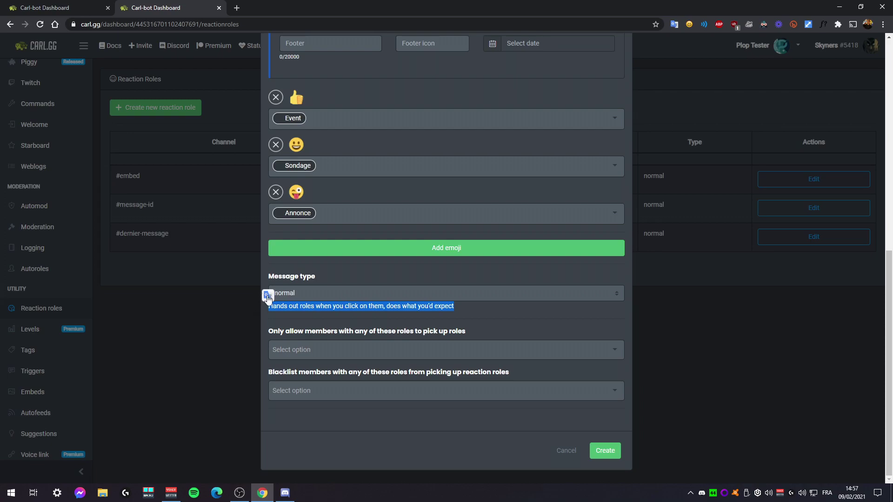
click(266, 296)
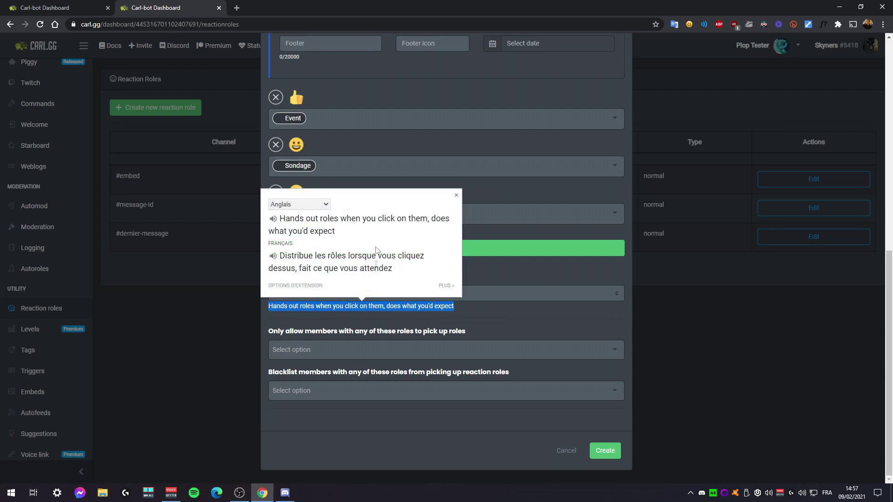
click(476, 309)
drag(265, 307, 479, 309)
click(449, 309)
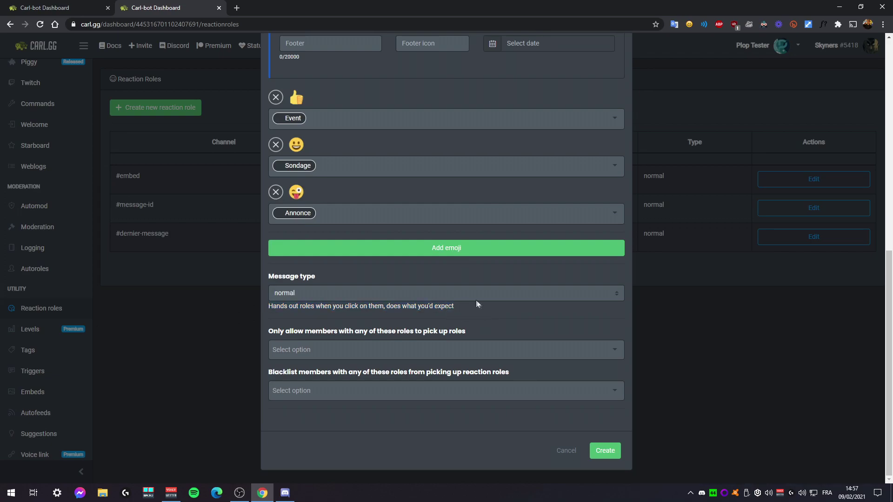
- Set the message type to unique and create the reaction role
click(317, 294)
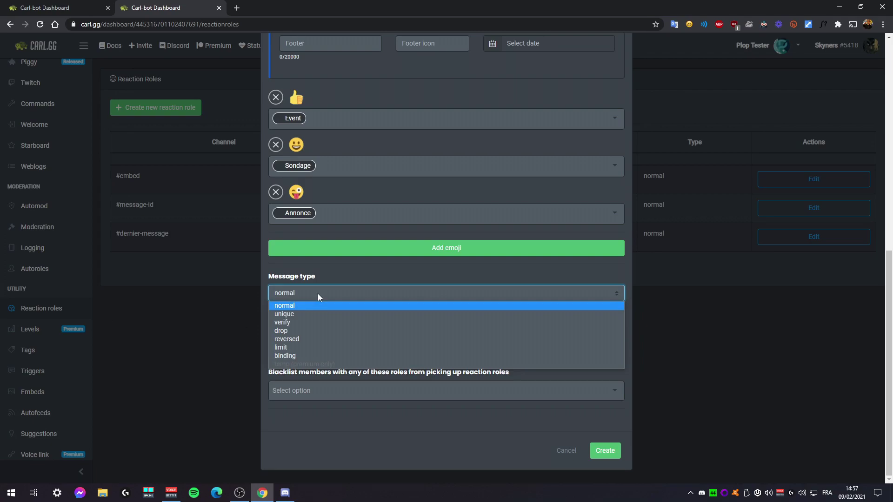
click(300, 314)
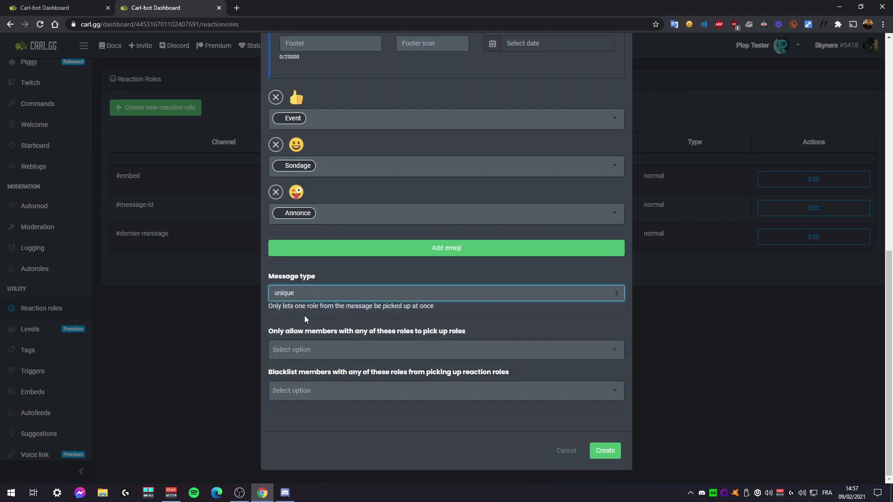
click(606, 451)
- Switch to Discord and inspect the new Plop message in #message-id and the server founder's current roles
key(alt+Tab)
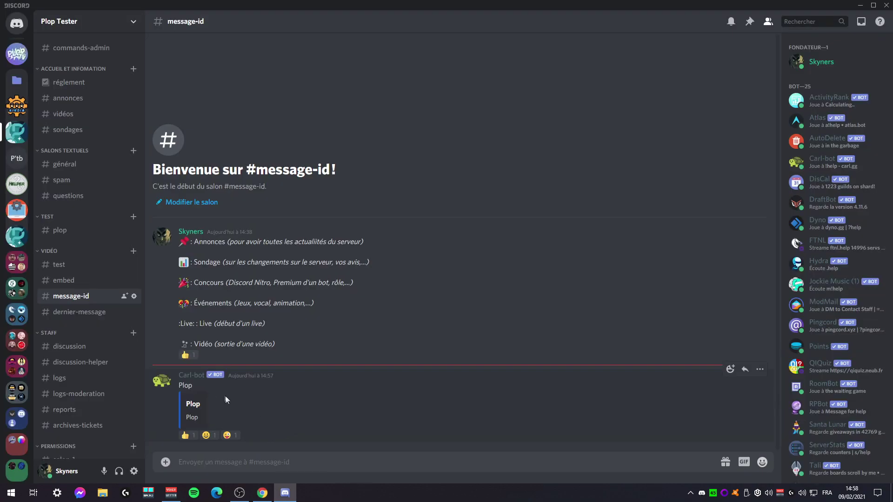
click(210, 385)
drag(197, 387, 200, 417)
click(245, 389)
click(840, 60)
click(487, 212)
- Add a grinning face reaction to the Plop message and check the founder's roles
click(208, 436)
click(837, 65)
click(837, 64)
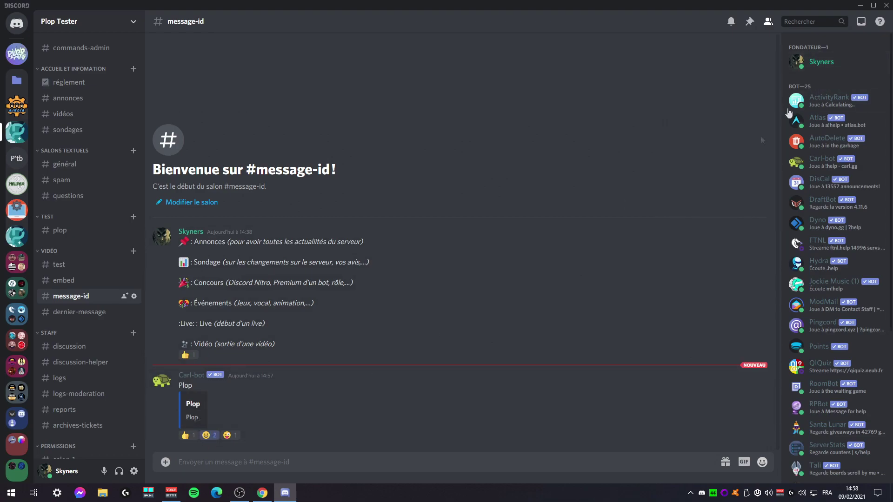
- Replace the grinning face reaction on the Plop message with the winking face with tongue and check the founder's roles
click(230, 435)
click(209, 435)
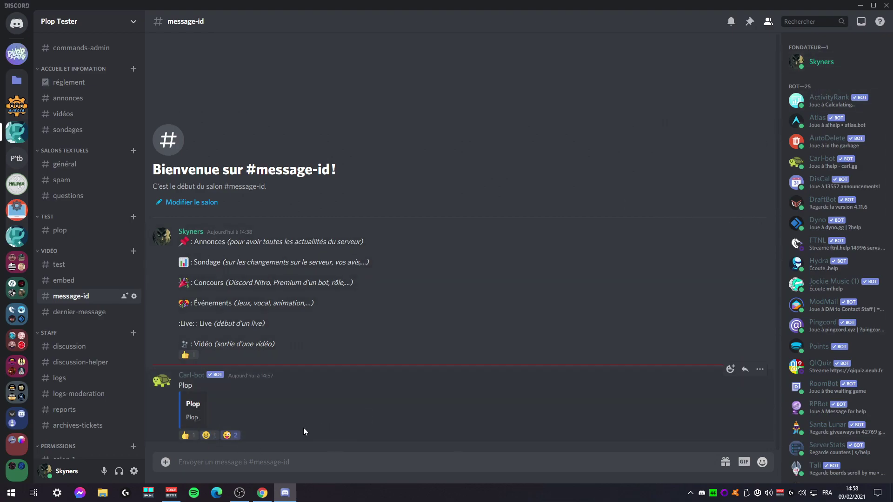
click(833, 63)
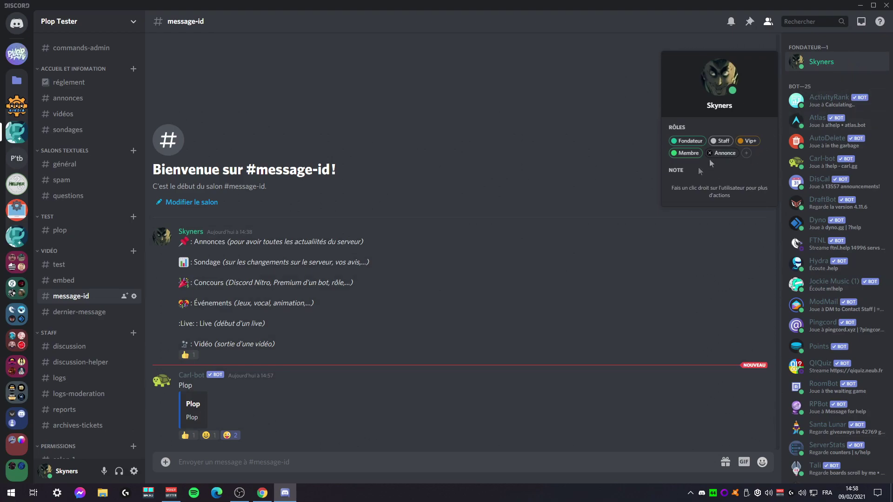
click(437, 334)
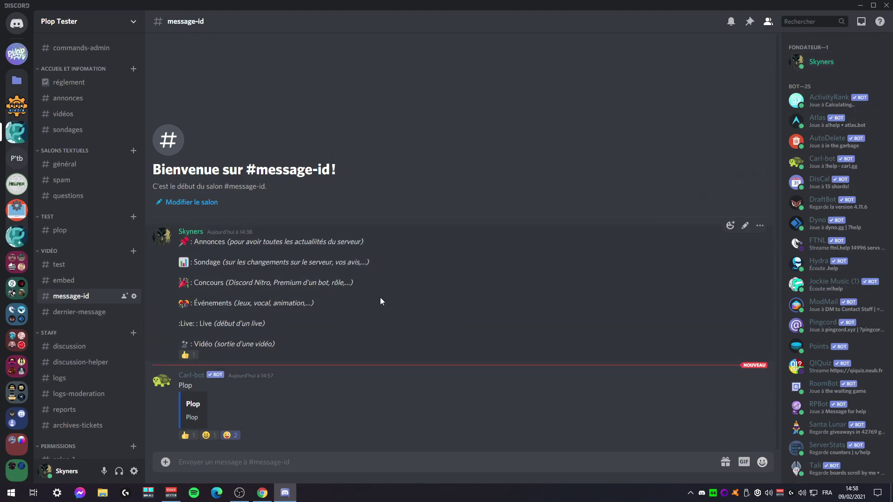
- Return to the Carl-bot dashboard, refresh the reaction role list and review the unique #message-id entry's edit options without saving
key(alt+Tab)
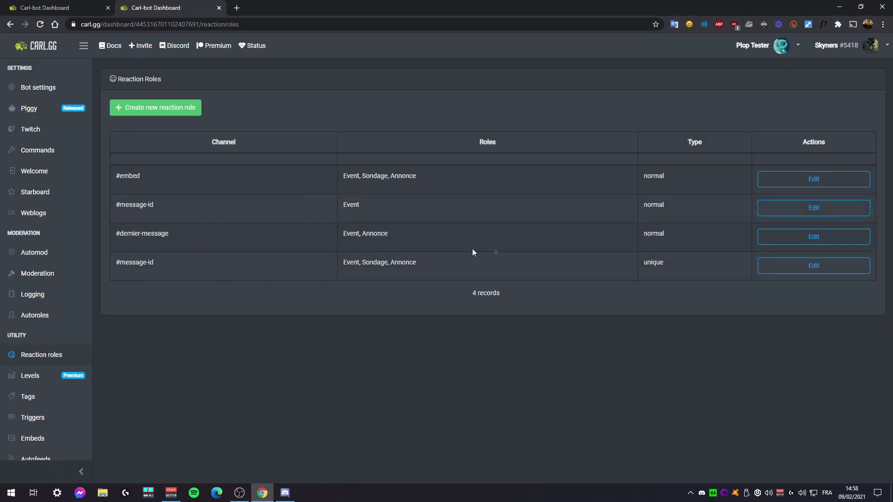
key(F5)
click(814, 268)
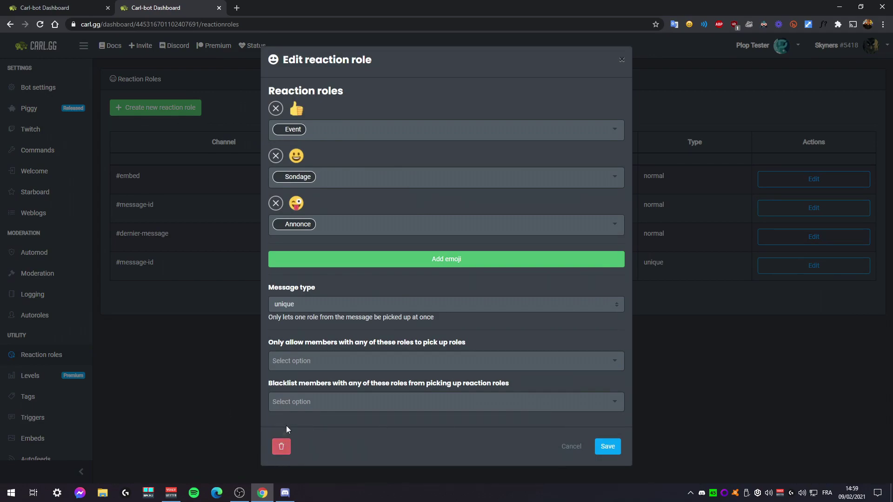
click(577, 448)
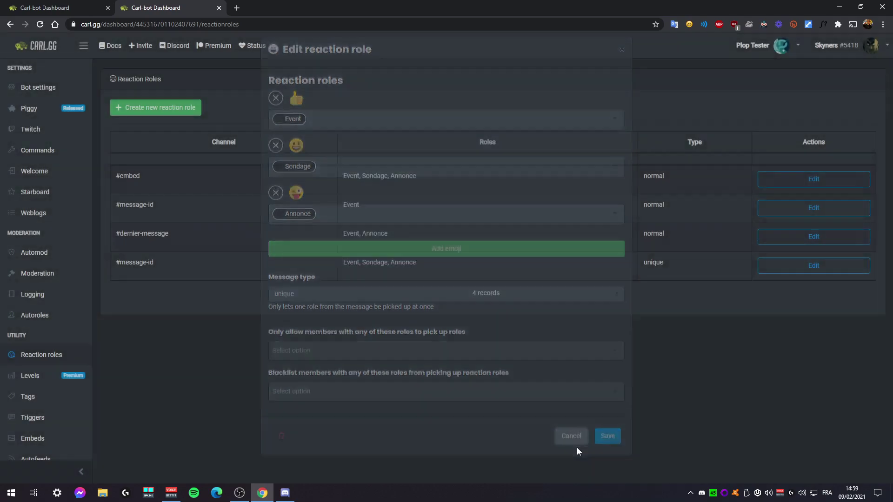
click(813, 264)
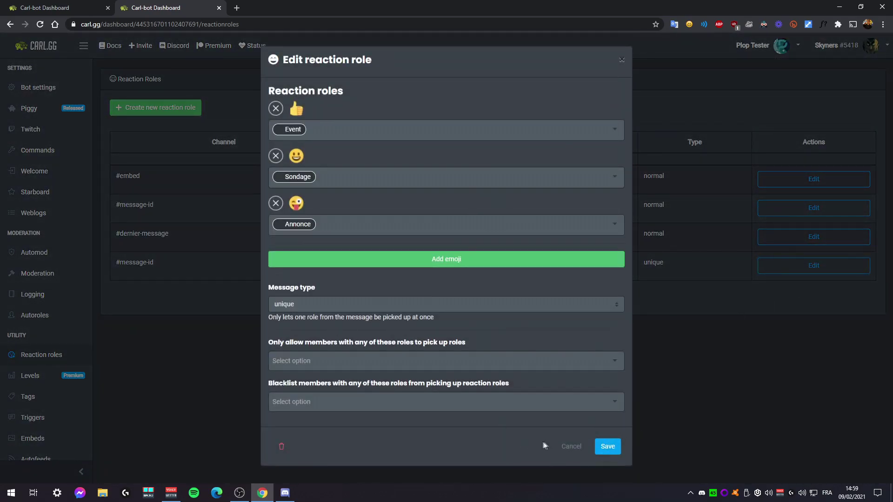
click(571, 448)
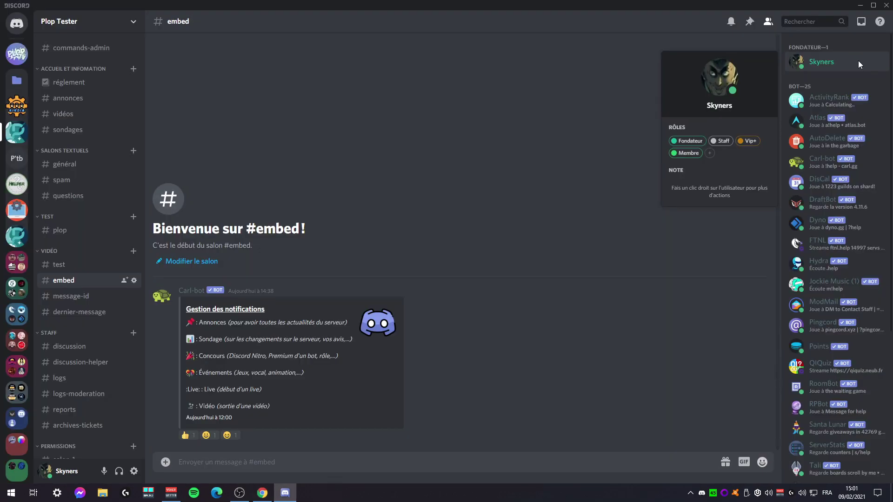
- Add thumbs-up and grinning face reactions to the Gestion des notifications embed in Discord and check the founder's roles
click(381, 269)
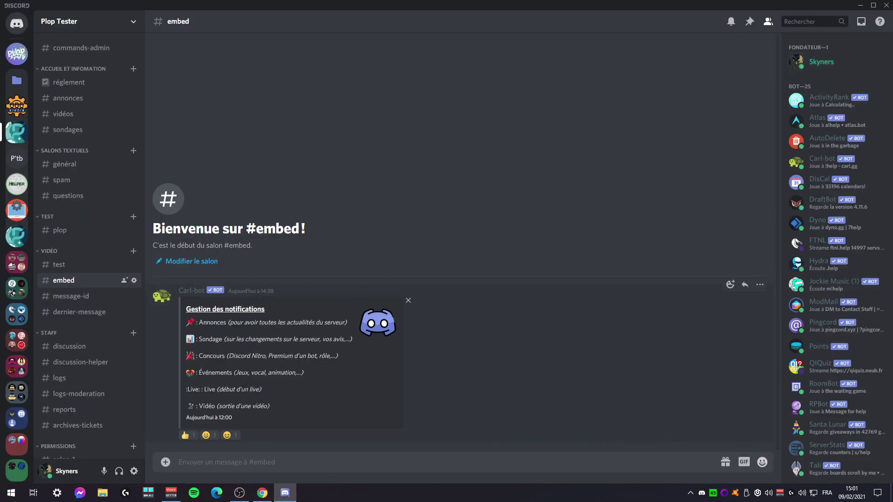
click(189, 436)
click(207, 435)
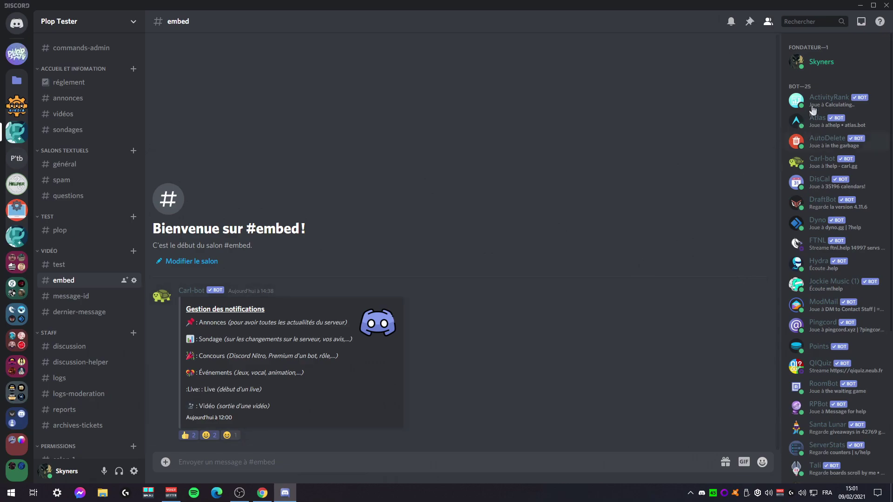
click(850, 58)
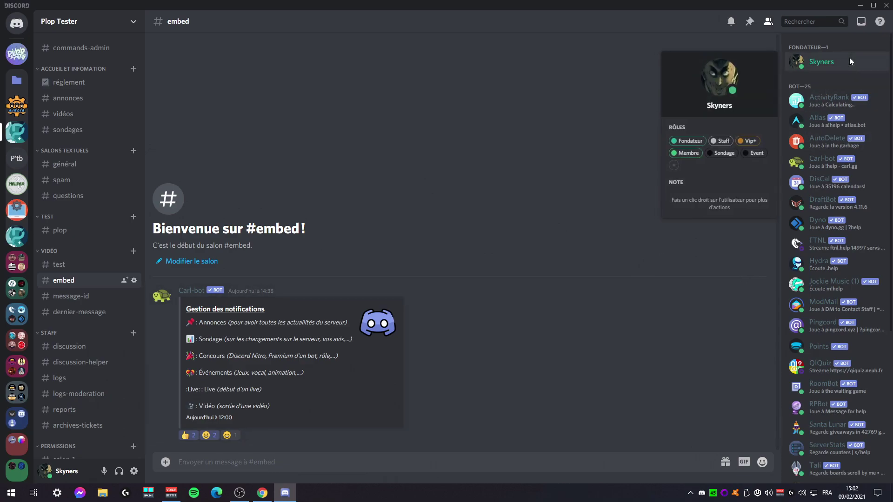